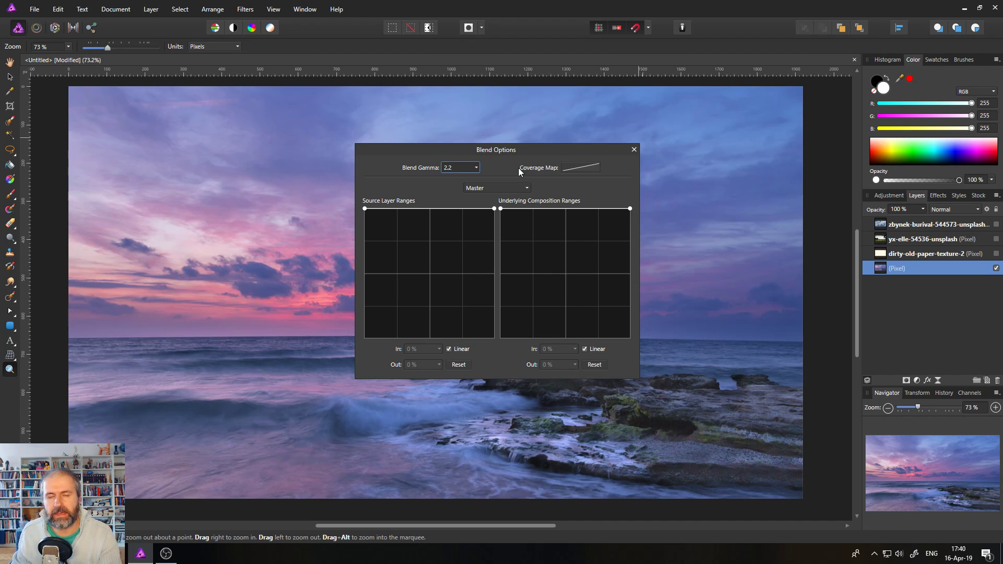
Close the Blend Options dialog so the colour seascape with its four layers shows.
{"action": "left_click", "coordinate": [634, 150]}
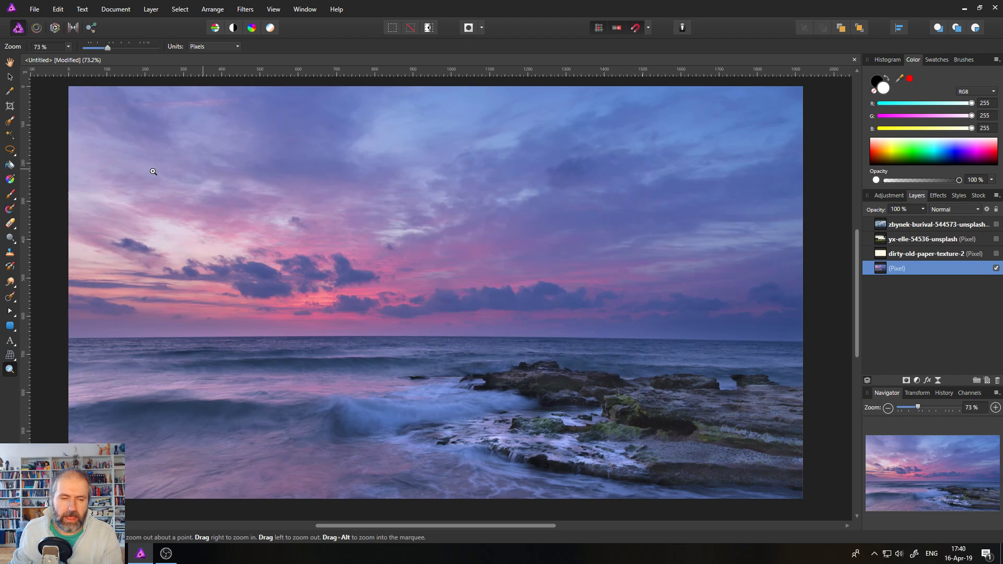
Draw a white rectangle across the photo's middle and stretch its top edge up into the sky.
{"action": "left_click", "coordinate": [13, 330]}
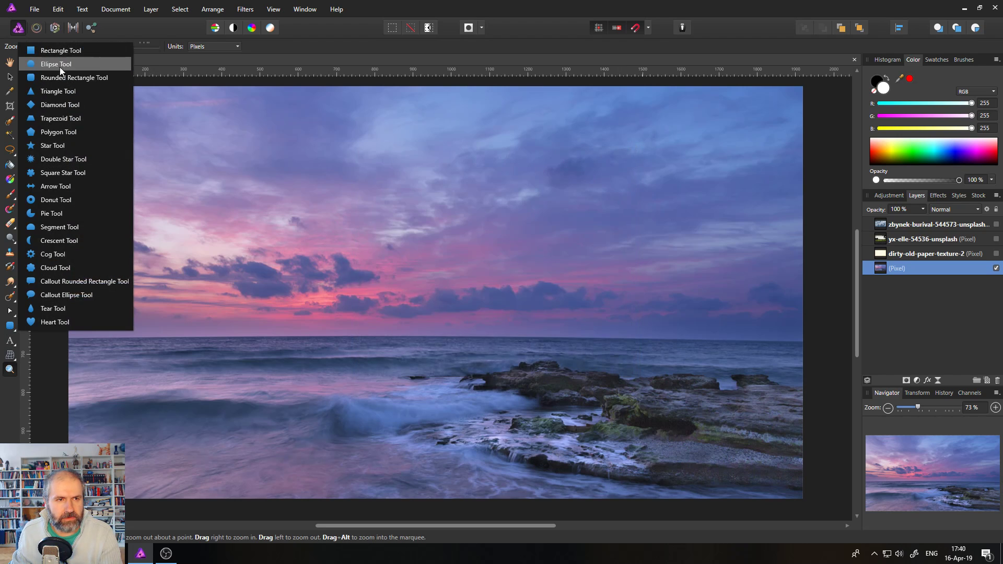
{"action": "left_click", "coordinate": [59, 50]}
{"action": "left_click_drag", "start_coordinate": [137, 246], "coordinate": [609, 424]}
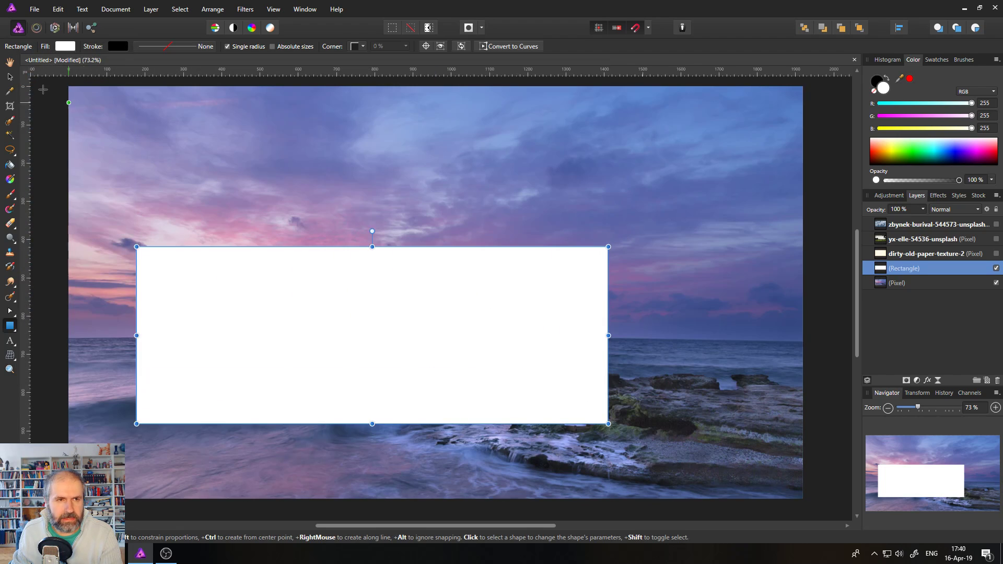
{"action": "left_click_drag", "start_coordinate": [373, 248], "coordinate": [372, 186]}
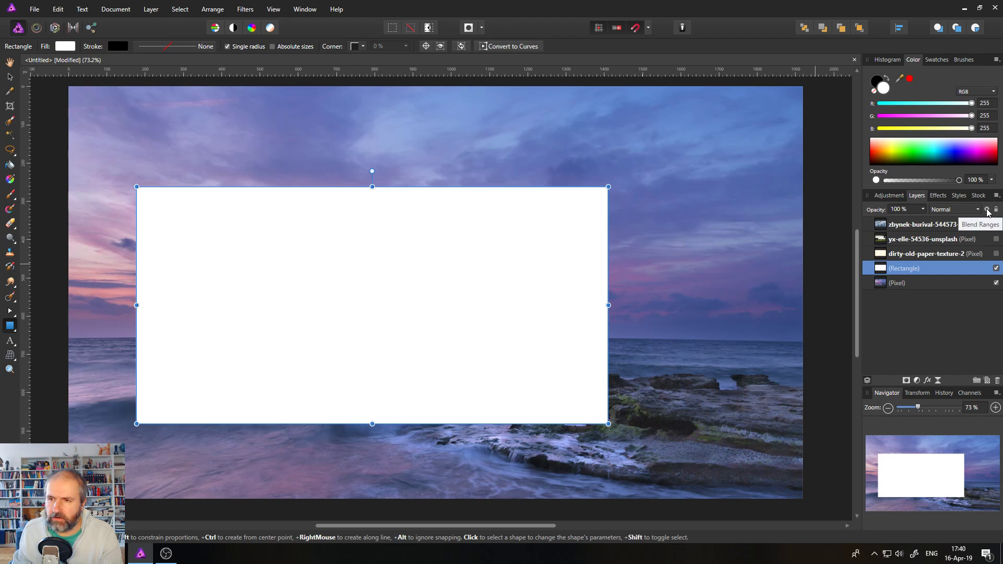
Keep the rectangle's blend mode on Normal and open its Blend Ranges settings.
{"action": "left_click", "coordinate": [956, 211]}
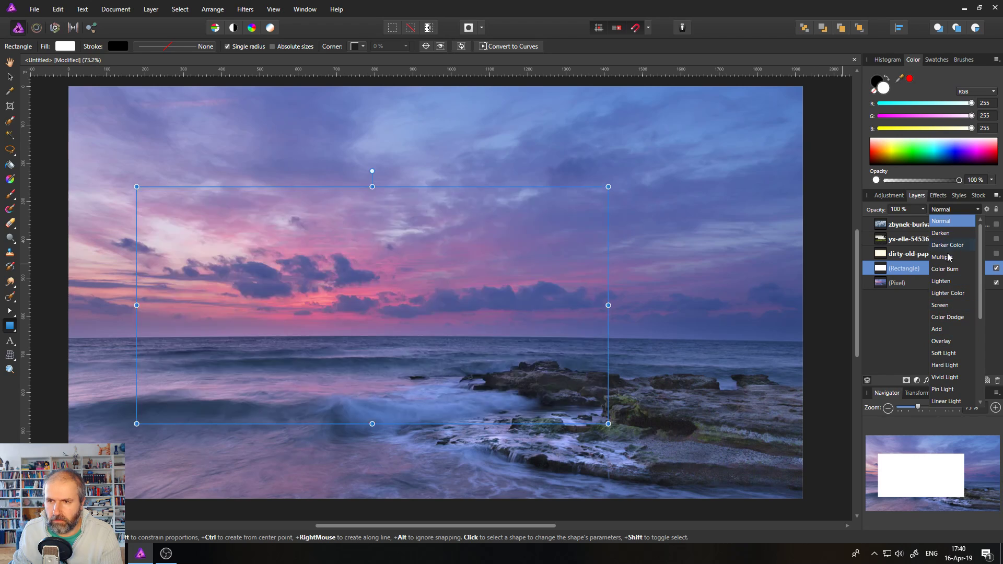
{"action": "left_click", "coordinate": [962, 218]}
{"action": "left_click", "coordinate": [988, 209]}
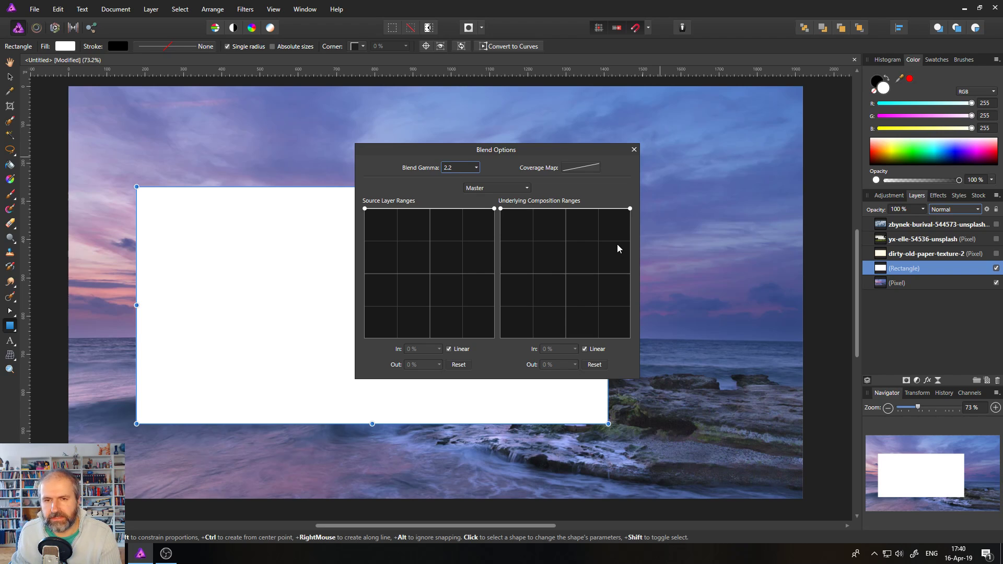
{"action": "left_click_drag", "start_coordinate": [524, 152], "coordinate": [790, 165]}
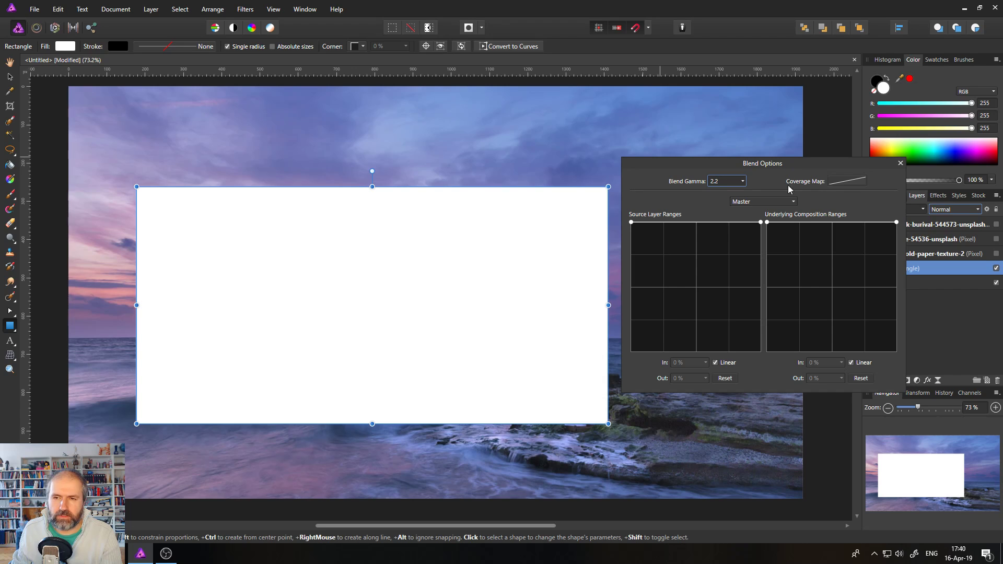
{"action": "left_click", "coordinate": [767, 222]}
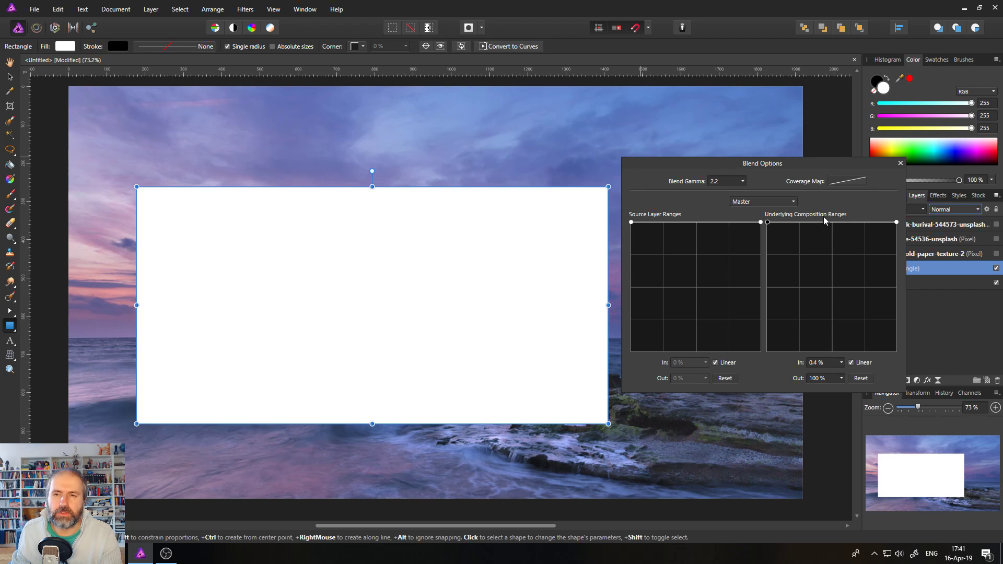
{"action": "left_click_drag", "start_coordinate": [767, 222], "coordinate": [741, 215]}
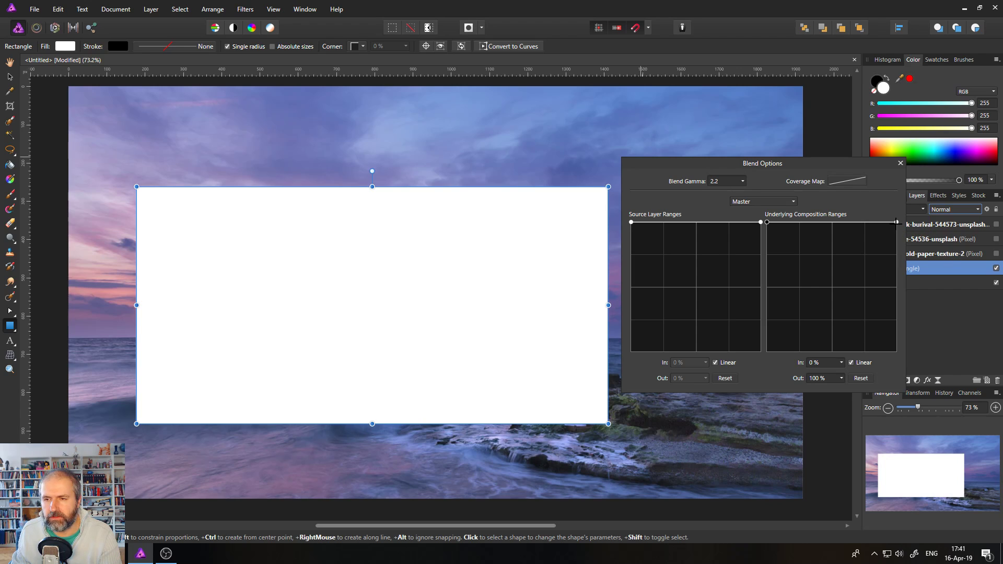
{"action": "left_click_drag", "start_coordinate": [897, 223], "coordinate": [928, 397]}
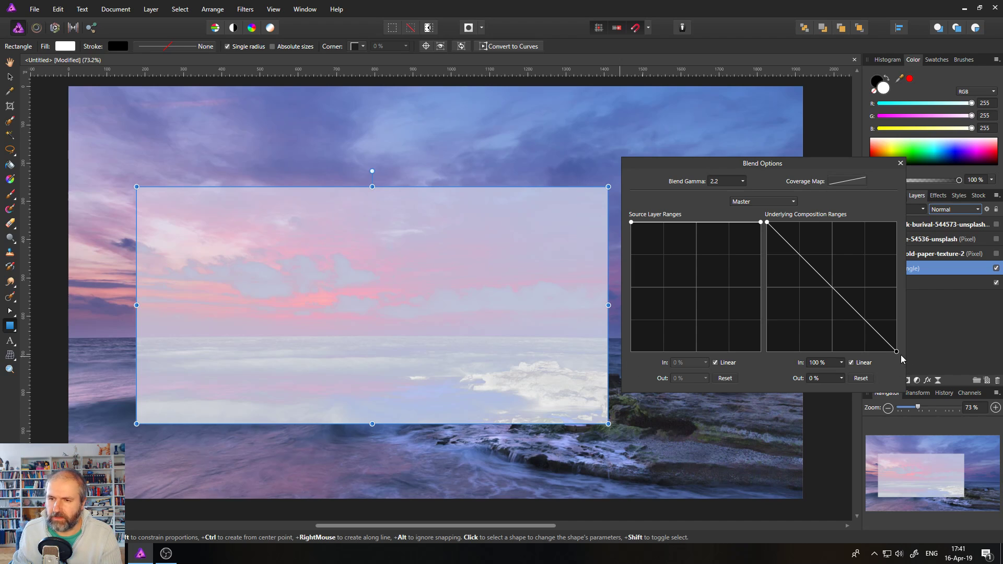
{"action": "left_click_drag", "start_coordinate": [897, 351], "coordinate": [897, 274]}
{"action": "left_click_drag", "start_coordinate": [910, 210], "coordinate": [912, 189]}
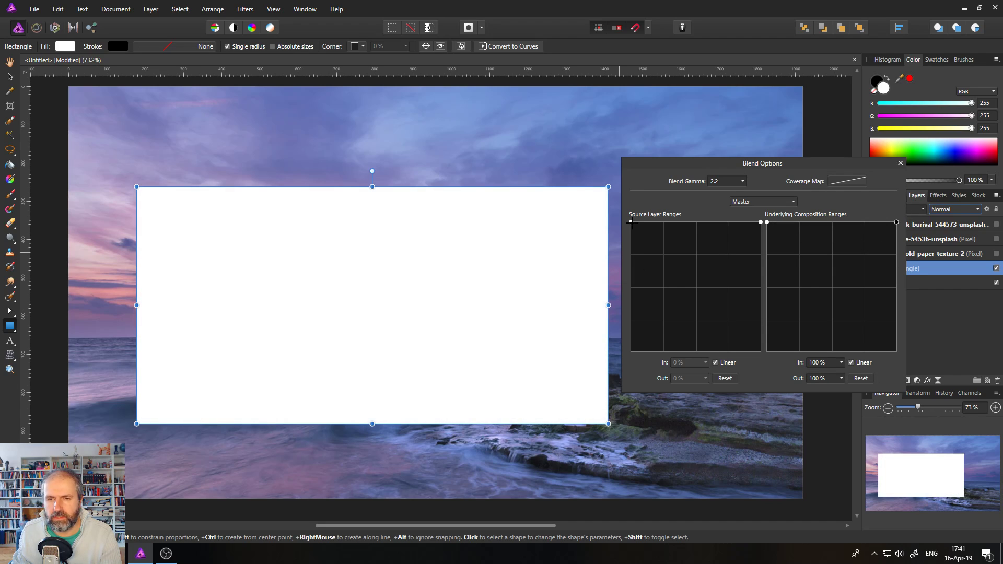
{"action": "left_click_drag", "start_coordinate": [631, 223], "coordinate": [630, 404]}
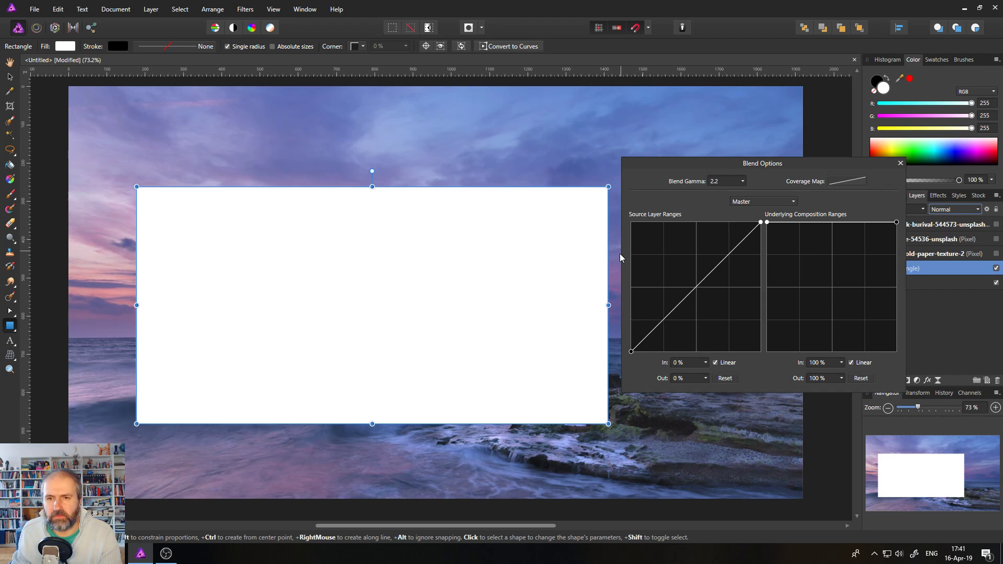
{"action": "key", "text": "ctrl+z"}
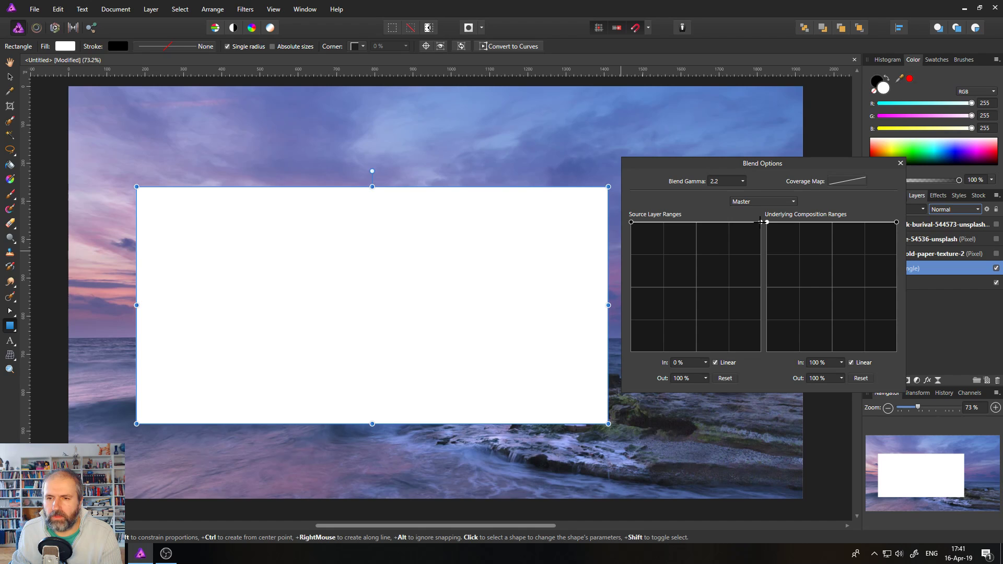
{"action": "left_click_drag", "start_coordinate": [761, 223], "coordinate": [785, 359]}
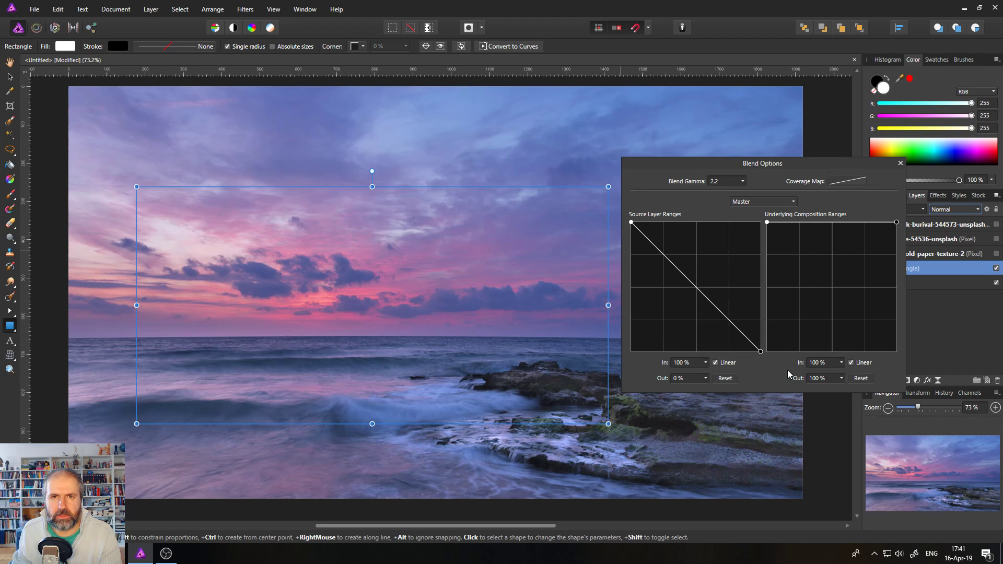
{"action": "left_click_drag", "start_coordinate": [788, 371], "coordinate": [790, 198]}
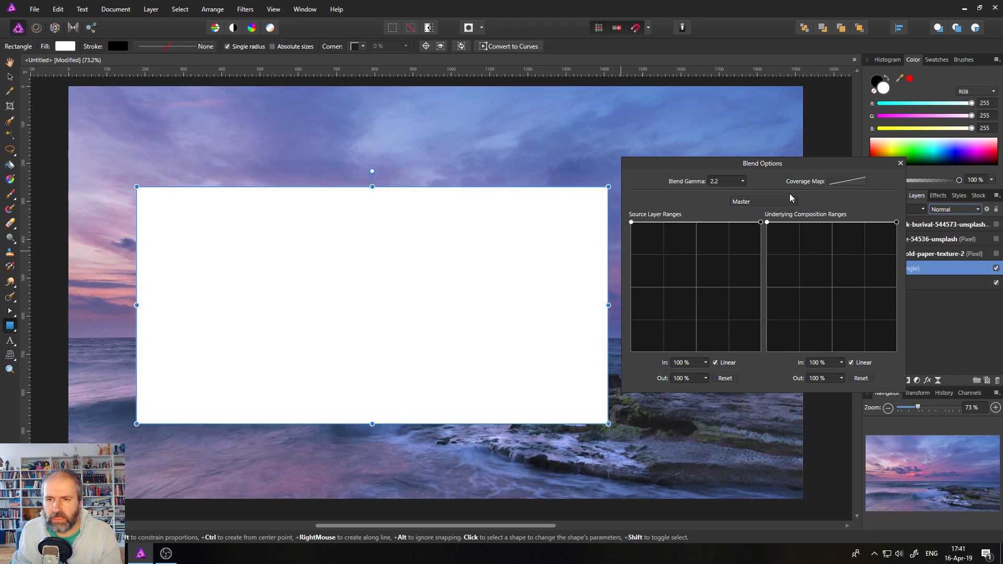
{"action": "left_click", "coordinate": [700, 223]}
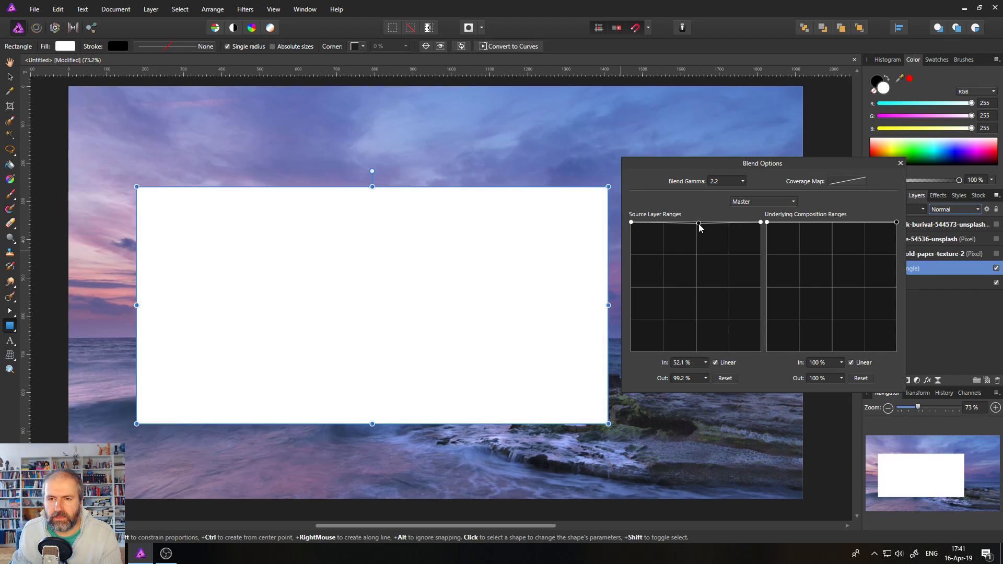
{"action": "left_click_drag", "start_coordinate": [700, 223], "coordinate": [689, 269]}
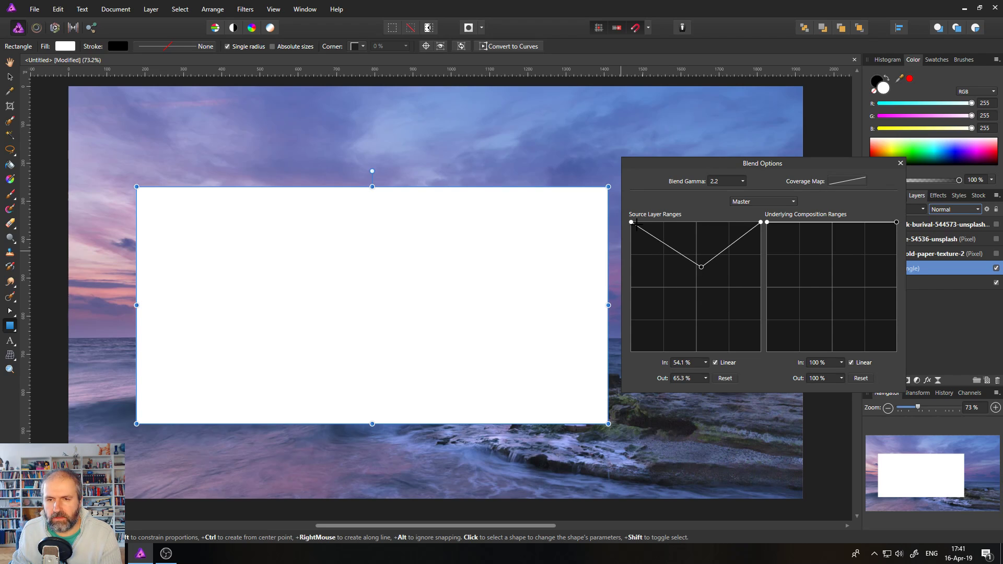
{"action": "left_click", "coordinate": [716, 364]}
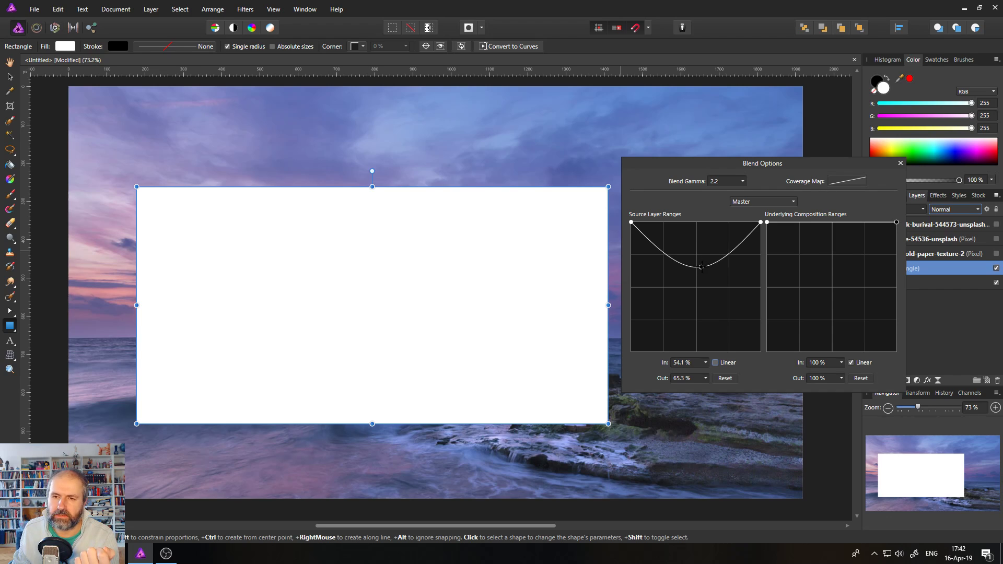
{"action": "key", "text": "Delete"}
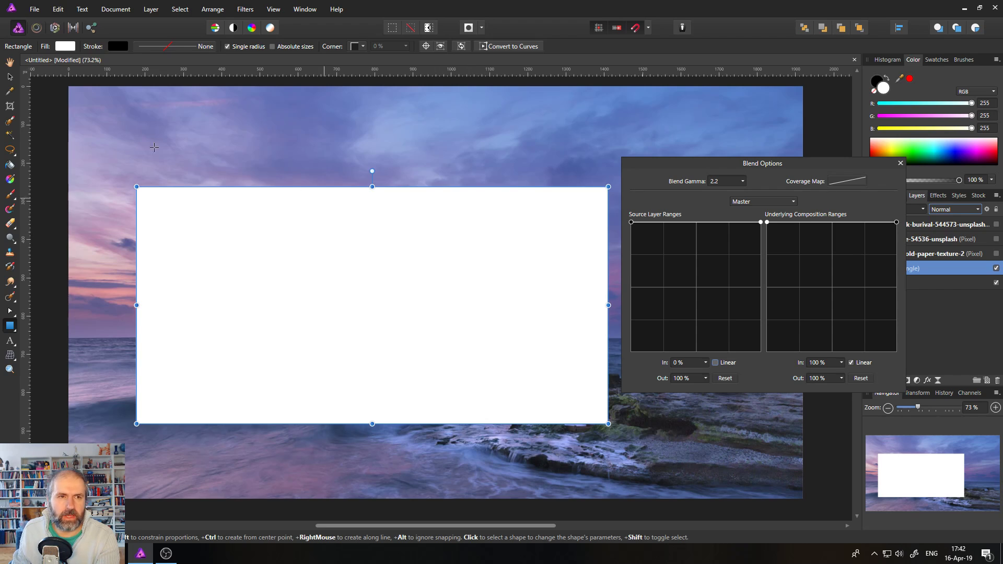
Give the rectangle a black-to-white linear gradient fill, leaving the Source Layer Ranges flat.
{"action": "left_click", "coordinate": [64, 46]}
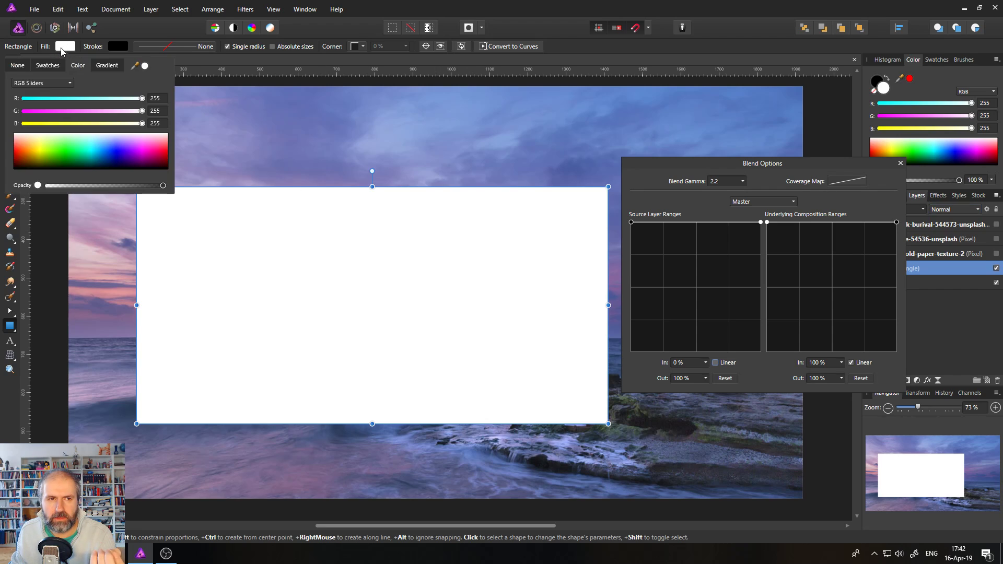
{"action": "left_click", "coordinate": [105, 66]}
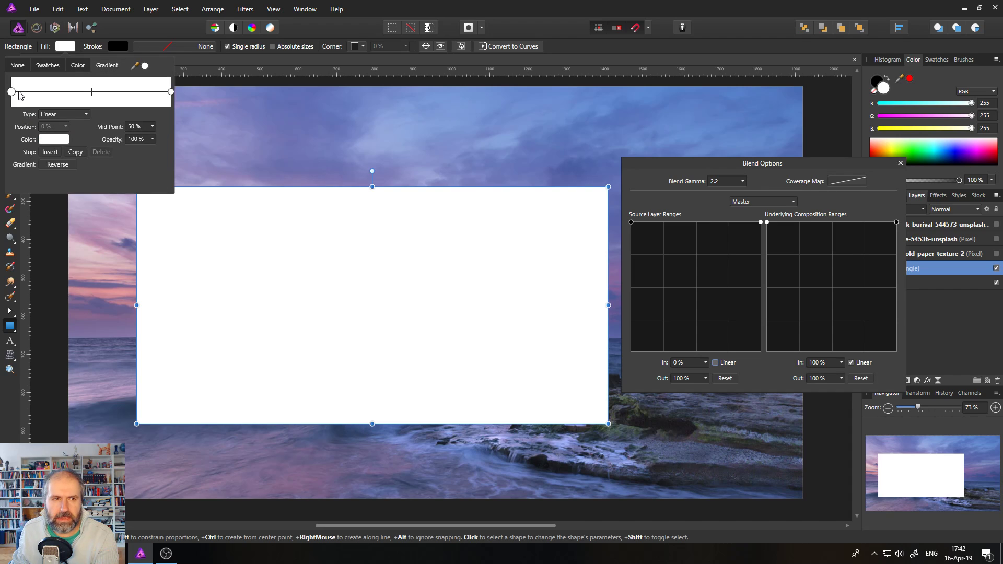
{"action": "left_click", "coordinate": [54, 139]}
{"action": "left_click_drag", "start_coordinate": [87, 237], "coordinate": [96, 260]}
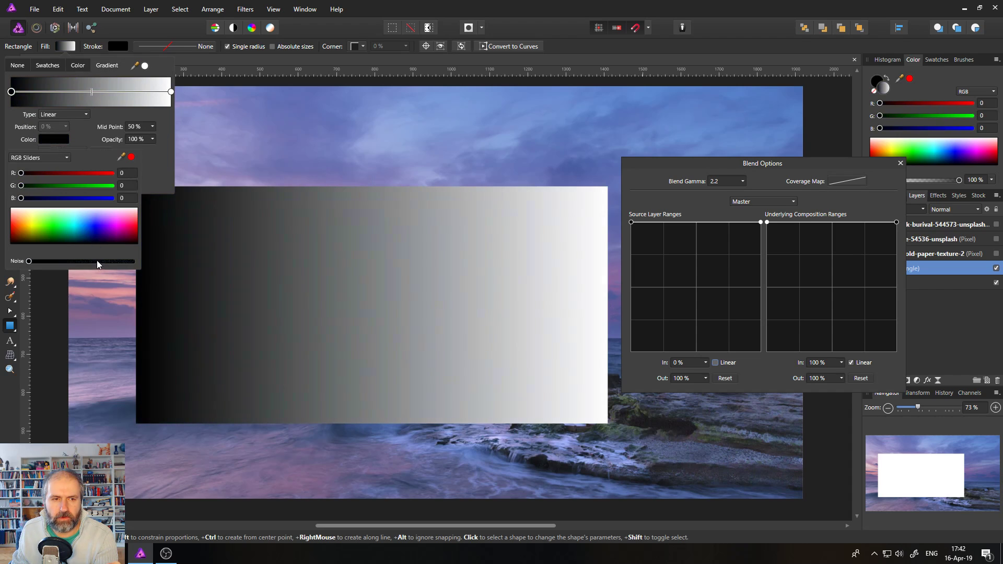
{"action": "left_click", "coordinate": [66, 46]}
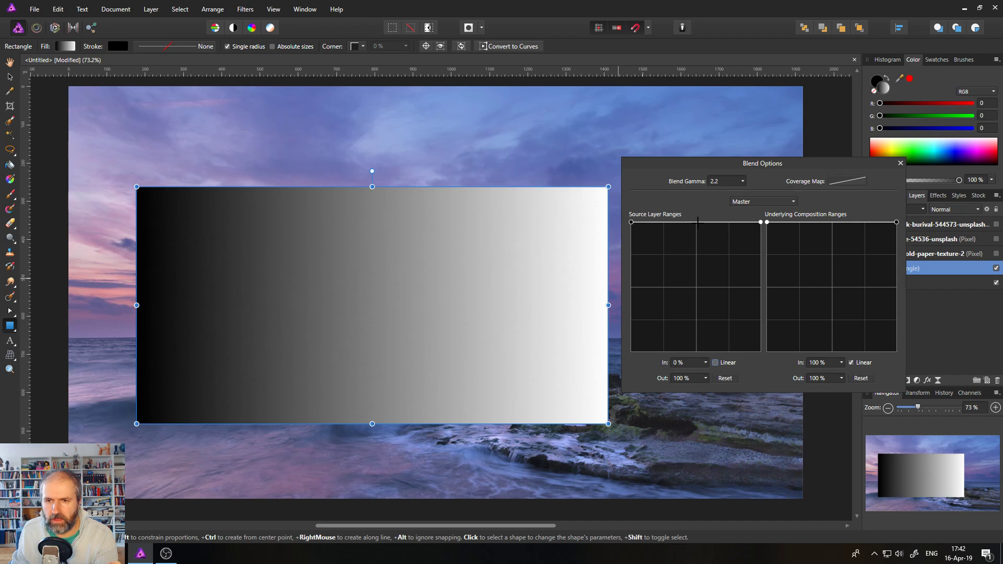
{"action": "left_click_drag", "start_coordinate": [698, 223], "coordinate": [689, 334]}
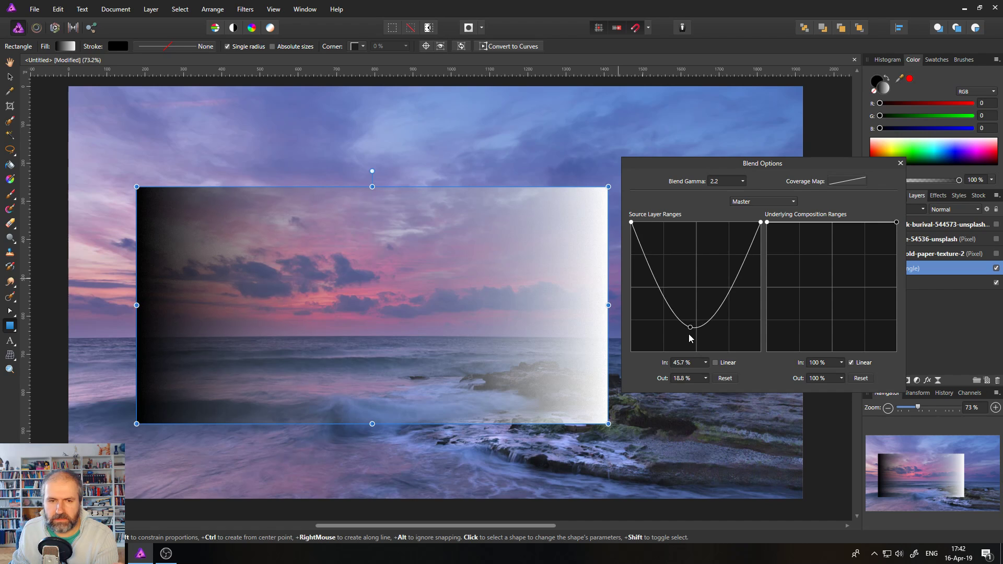
{"action": "key", "text": "Delete"}
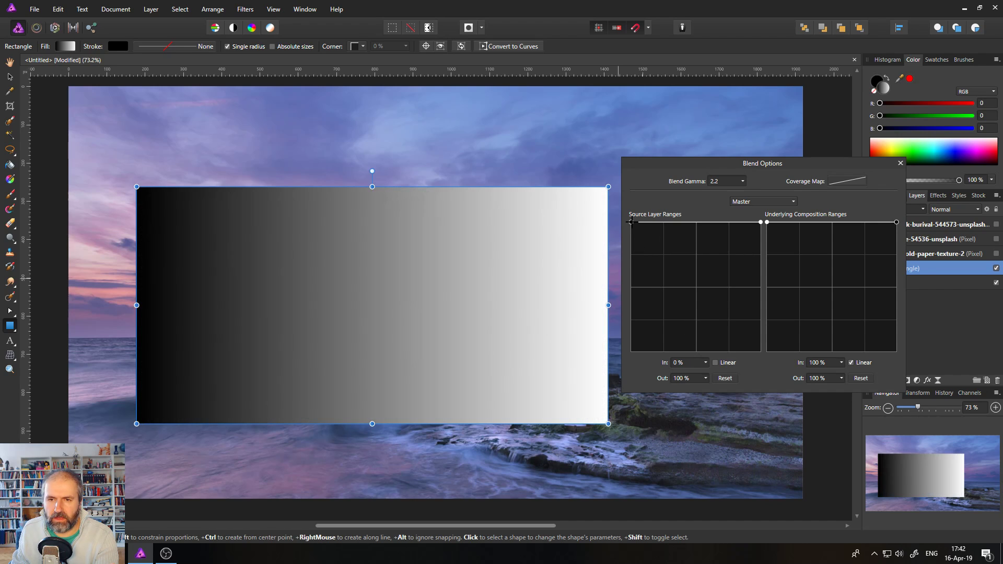
{"action": "mouse_move", "coordinate": [632, 223]}
{"action": "left_mouse_down"}
{"action": "mouse_move", "coordinate": [630, 311]}
{"action": "mouse_move", "coordinate": [610, 372]}
{"action": "mouse_move", "coordinate": [603, 239]}
{"action": "mouse_move", "coordinate": [631, 222]}
{"action": "left_mouse_up"}
{"action": "left_click_drag", "start_coordinate": [760, 222], "coordinate": [762, 227]}
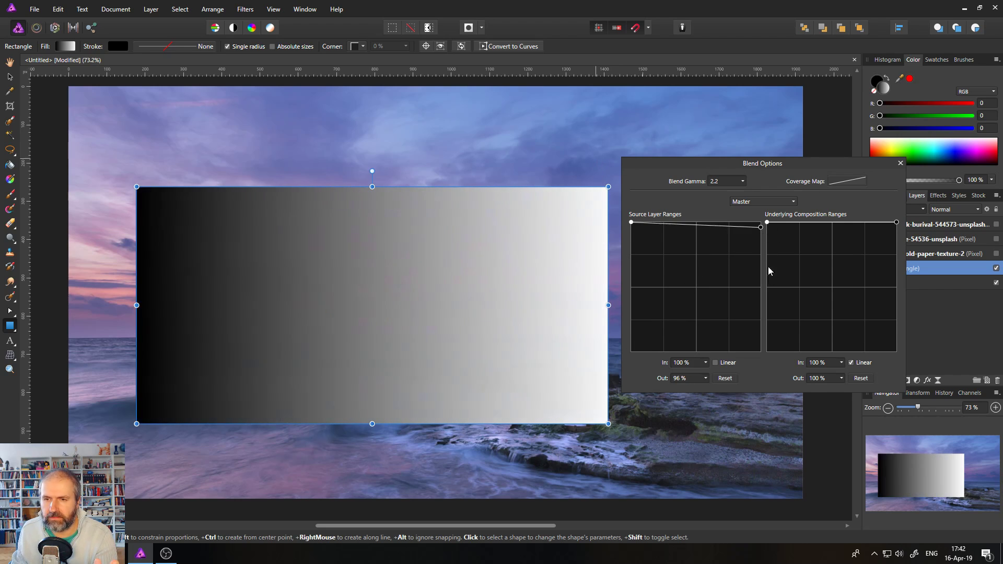
{"action": "left_click_drag", "start_coordinate": [769, 271], "coordinate": [791, 192]}
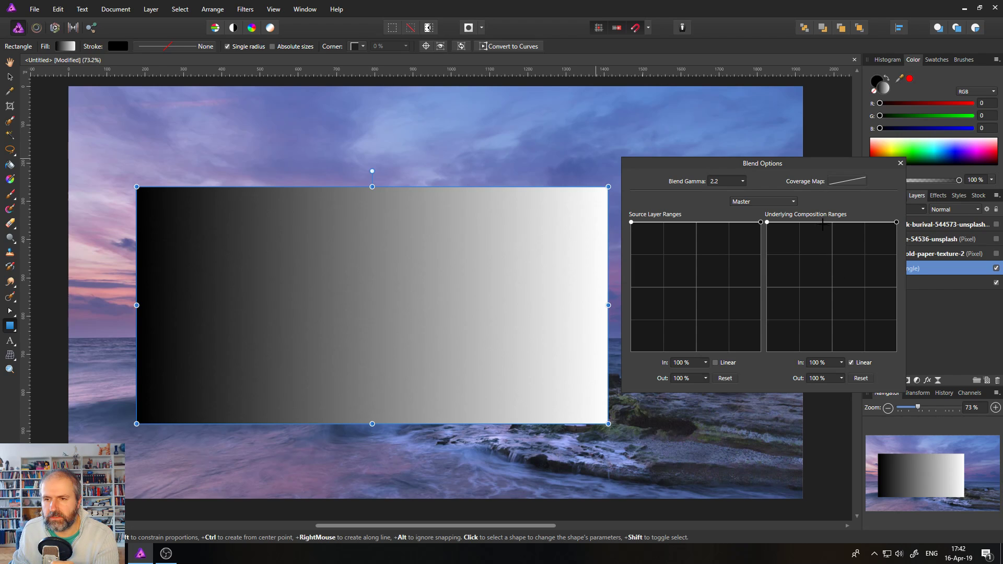
{"action": "mouse_move", "coordinate": [831, 223]}
{"action": "left_mouse_down"}
{"action": "mouse_move", "coordinate": [833, 367]}
{"action": "mouse_move", "coordinate": [878, 365]}
{"action": "mouse_move", "coordinate": [780, 365]}
{"action": "mouse_move", "coordinate": [867, 365]}
{"action": "mouse_move", "coordinate": [800, 364]}
{"action": "mouse_move", "coordinate": [850, 359]}
{"action": "mouse_move", "coordinate": [831, 226]}
{"action": "left_mouse_up"}
{"action": "left_click", "coordinate": [851, 362]}
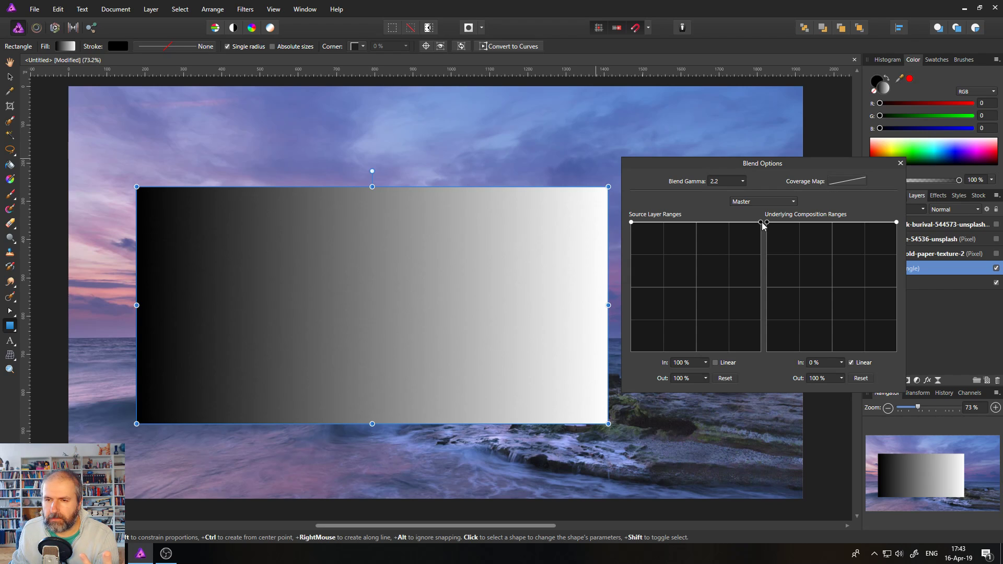
{"action": "left_click_drag", "start_coordinate": [761, 222], "coordinate": [782, 386]}
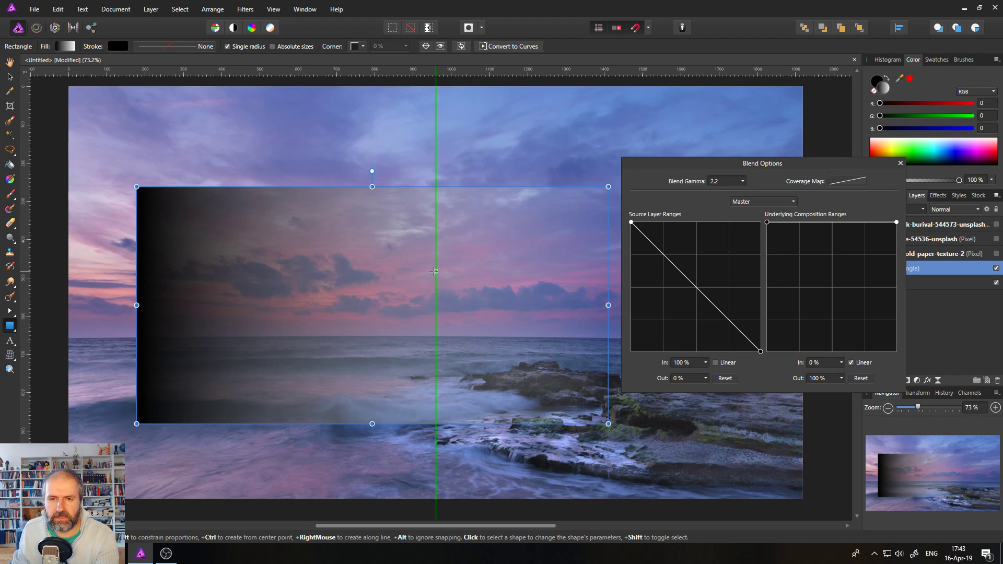
{"action": "left_click", "coordinate": [742, 181]}
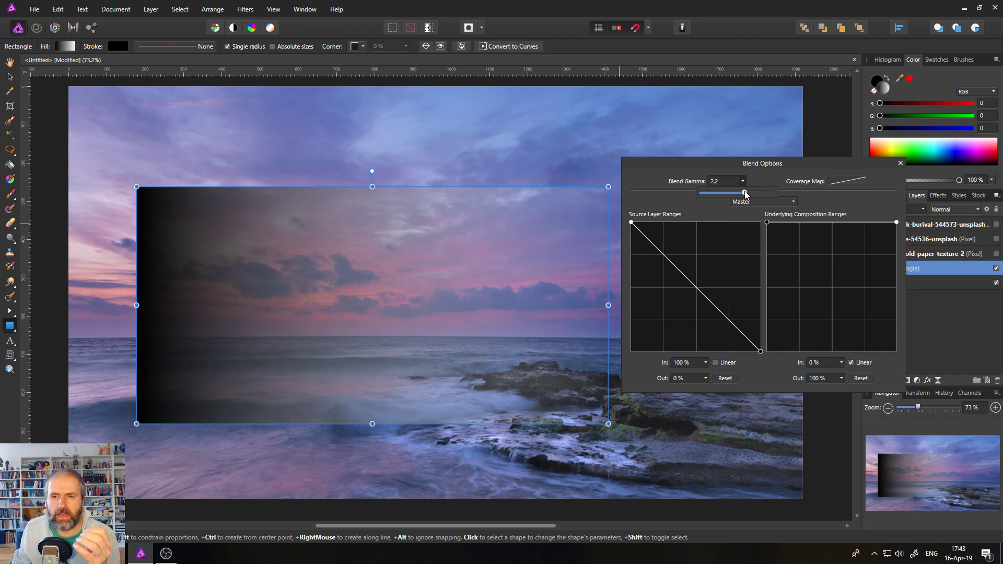
{"action": "left_click_drag", "start_coordinate": [746, 197], "coordinate": [784, 198]}
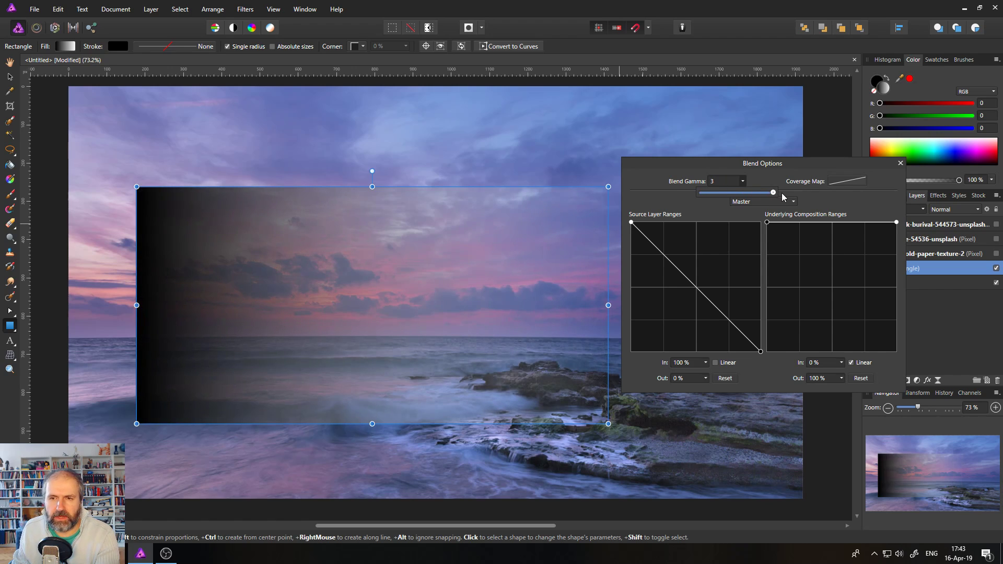
{"action": "left_click", "coordinate": [744, 182]}
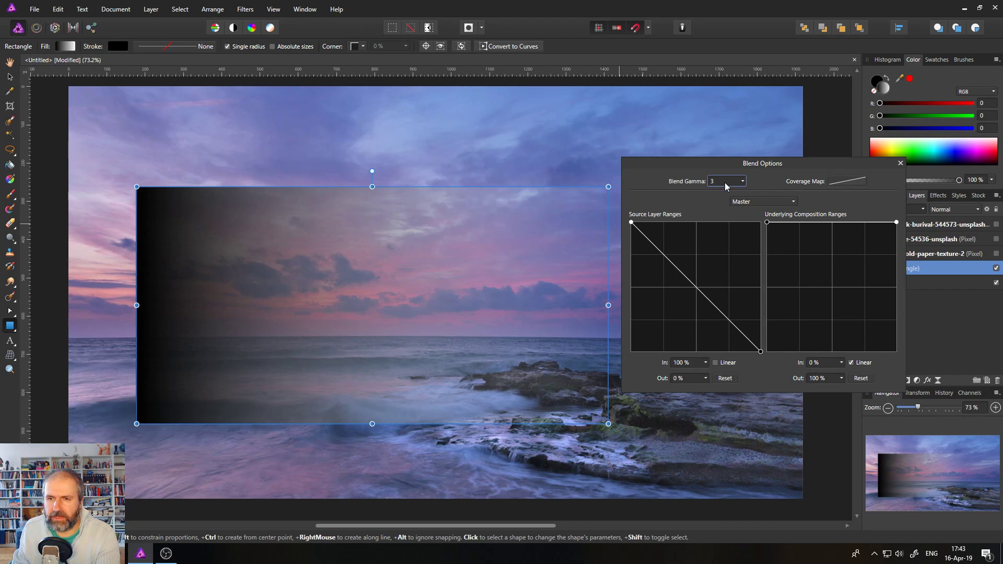
{"action": "double_click", "coordinate": [724, 181]}
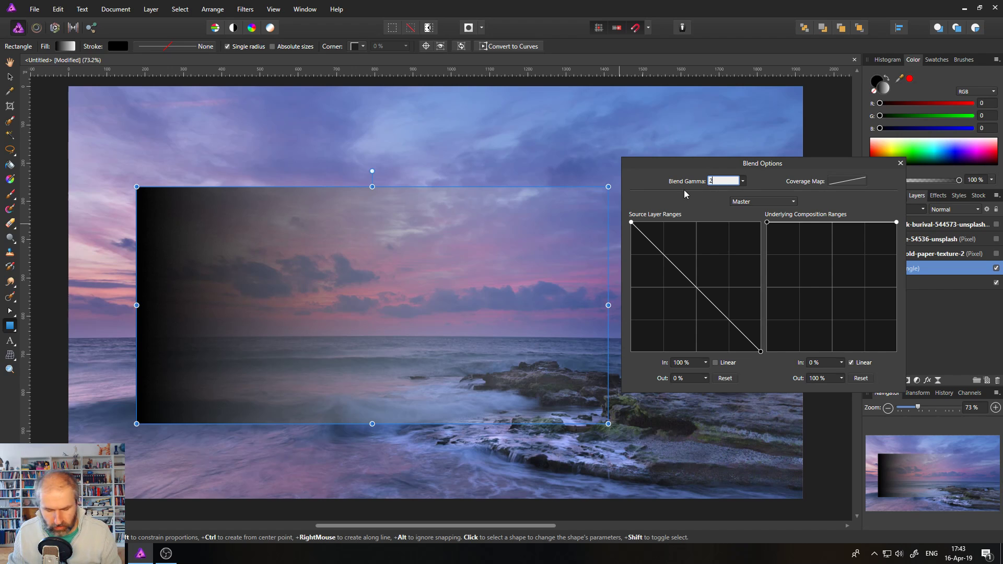
{"action": "key", "text": "Return"}
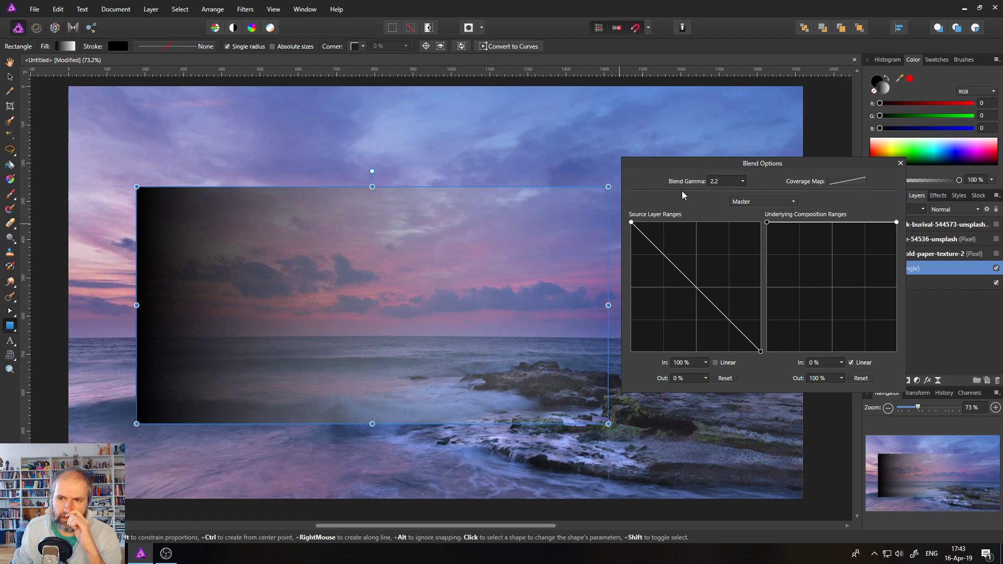
Move the gradient rectangle down over the sea and draw a large circle in the sky.
{"action": "left_click", "coordinate": [10, 78]}
{"action": "left_click_drag", "start_coordinate": [334, 214], "coordinate": [311, 342]}
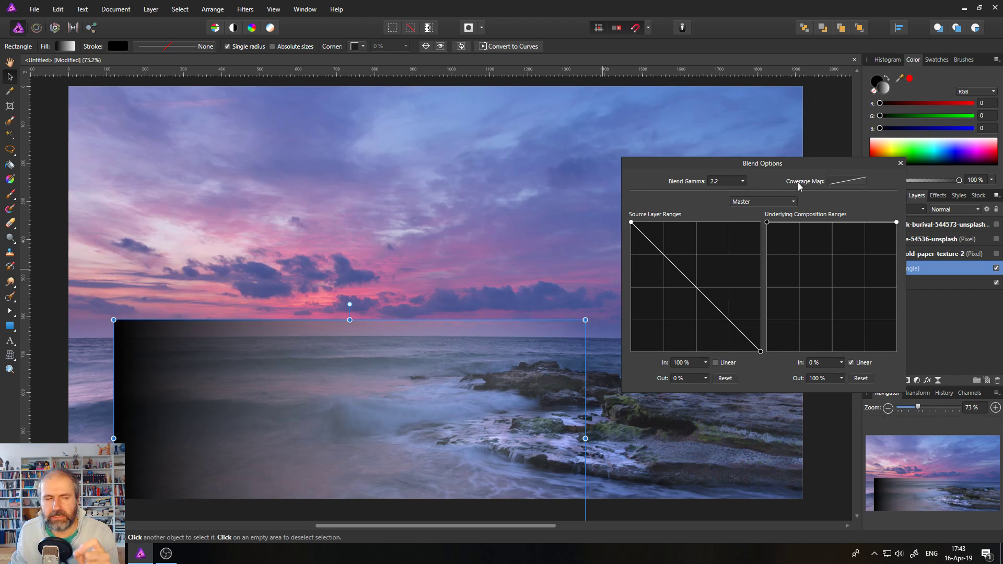
{"action": "left_click", "coordinate": [10, 326]}
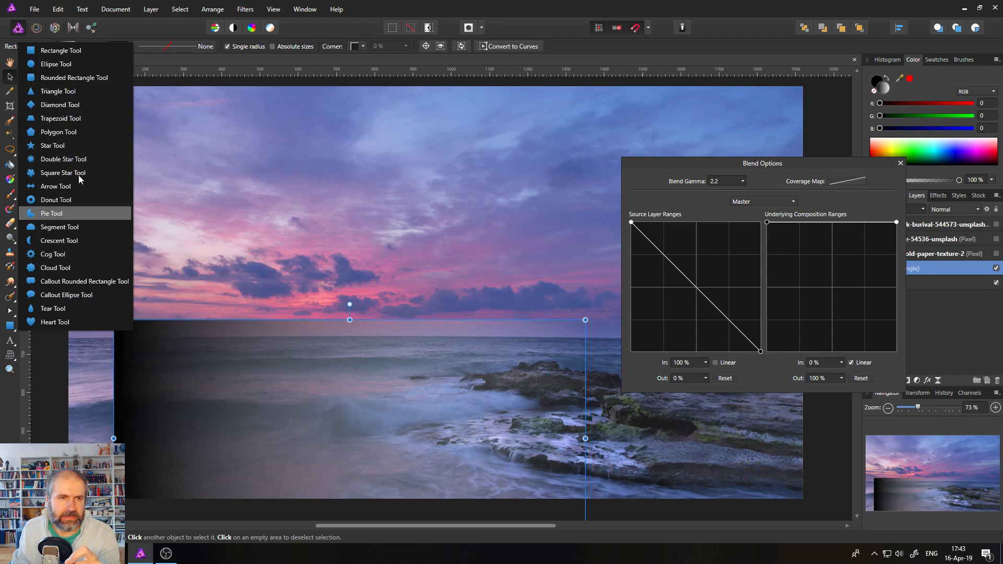
{"action": "left_click", "coordinate": [53, 47]}
{"action": "left_click_drag", "start_coordinate": [215, 155], "coordinate": [436, 387]}
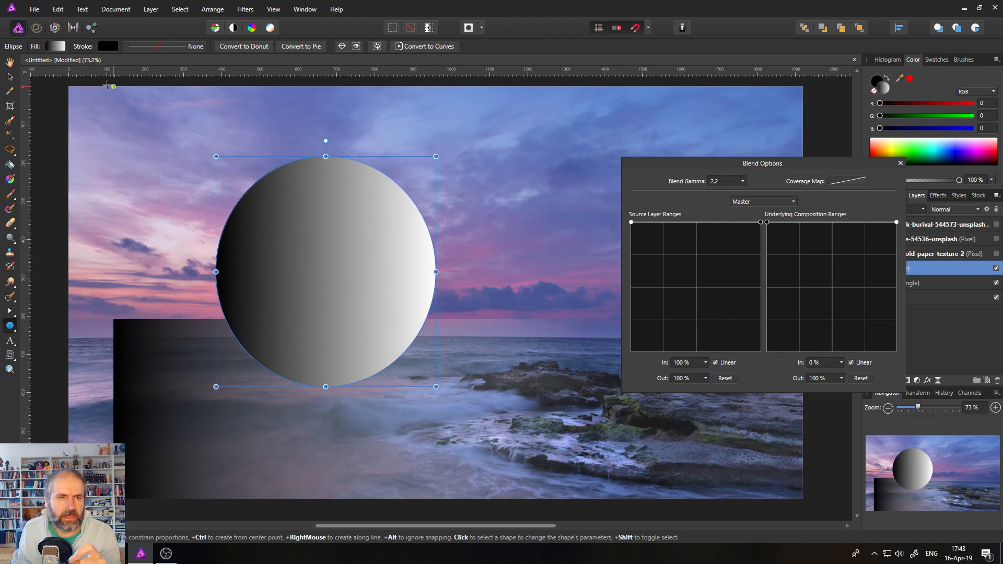
Change the circle's fill from gradient to solid white.
{"action": "left_click", "coordinate": [55, 46]}
{"action": "left_click", "coordinate": [75, 67]}
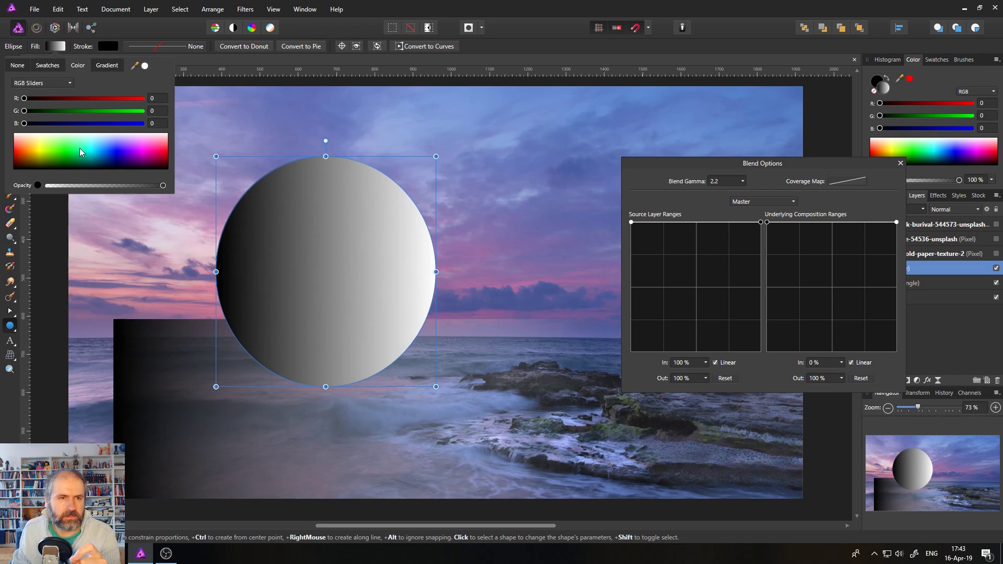
{"action": "left_click_drag", "start_coordinate": [80, 149], "coordinate": [85, 116]}
Zoom repeatedly onto the circle's upper-right edge, reaching about 3000% to see individual pixels.
{"action": "left_click", "coordinate": [10, 369]}
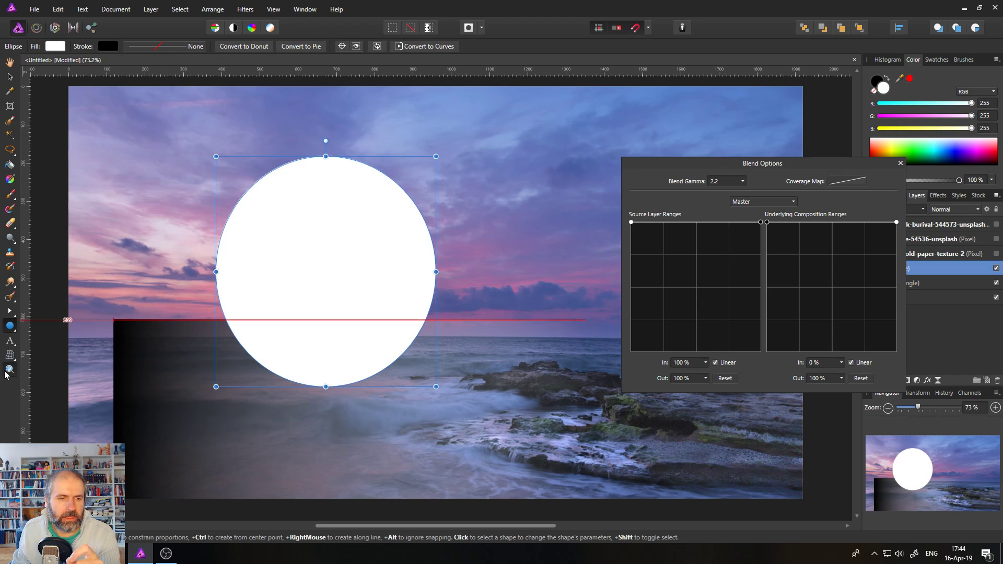
{"action": "left_click", "coordinate": [396, 186]}
{"action": "left_click", "coordinate": [396, 186]}
{"action": "left_click", "coordinate": [425, 183]}
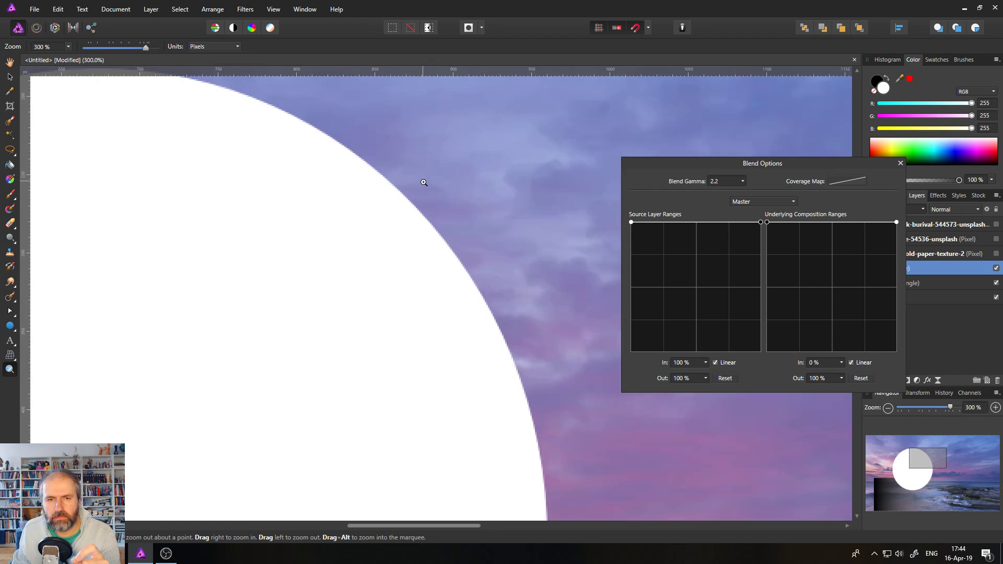
{"action": "left_click", "coordinate": [423, 183]}
{"action": "left_click", "coordinate": [422, 183]}
{"action": "left_click", "coordinate": [406, 211]}
{"action": "left_click", "coordinate": [409, 214]}
{"action": "scroll", "coordinate": [408, 214], "scroll_direction": "up", "scroll_amount": 8}
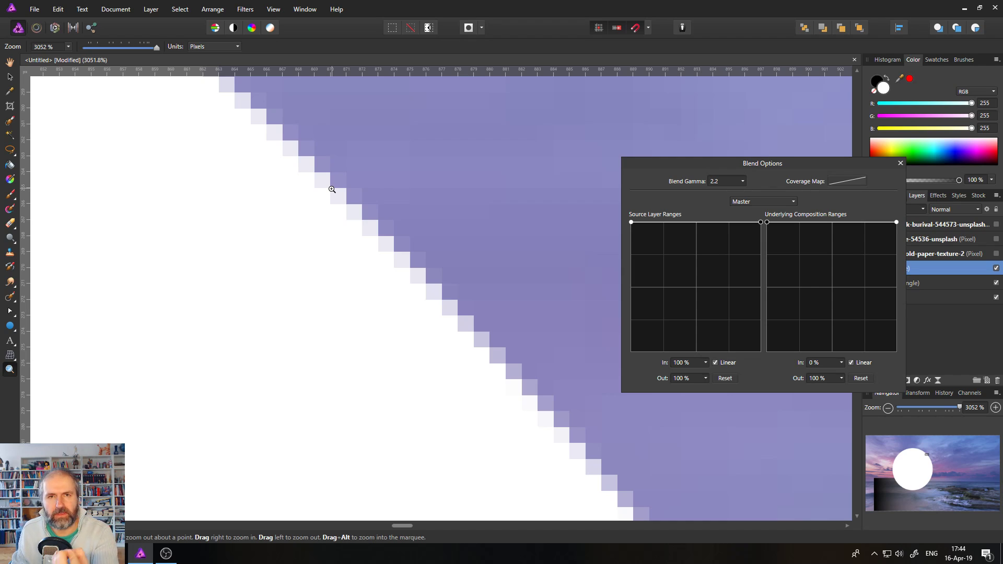
{"action": "left_click", "coordinate": [842, 178]}
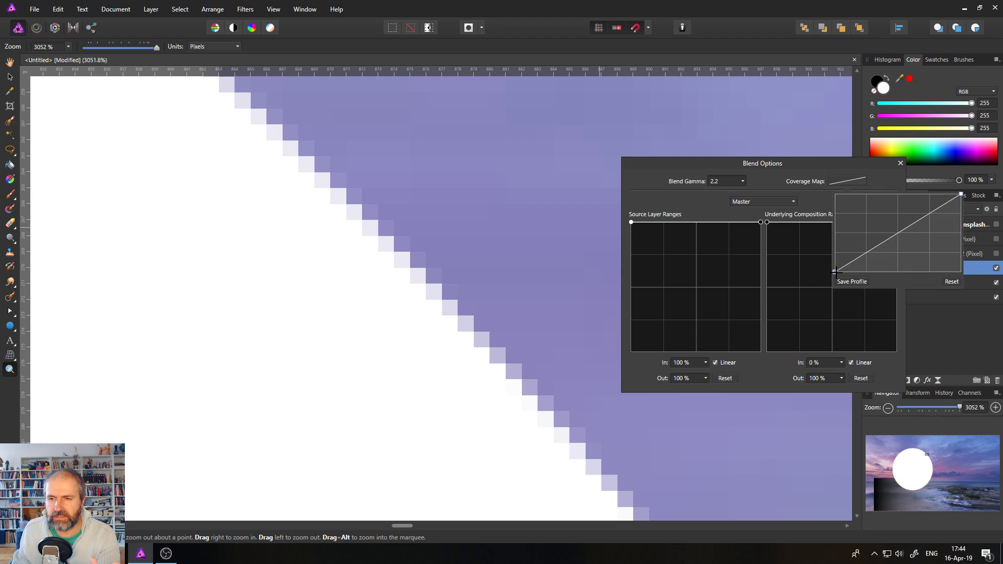
{"action": "left_click_drag", "start_coordinate": [836, 272], "coordinate": [816, 192]}
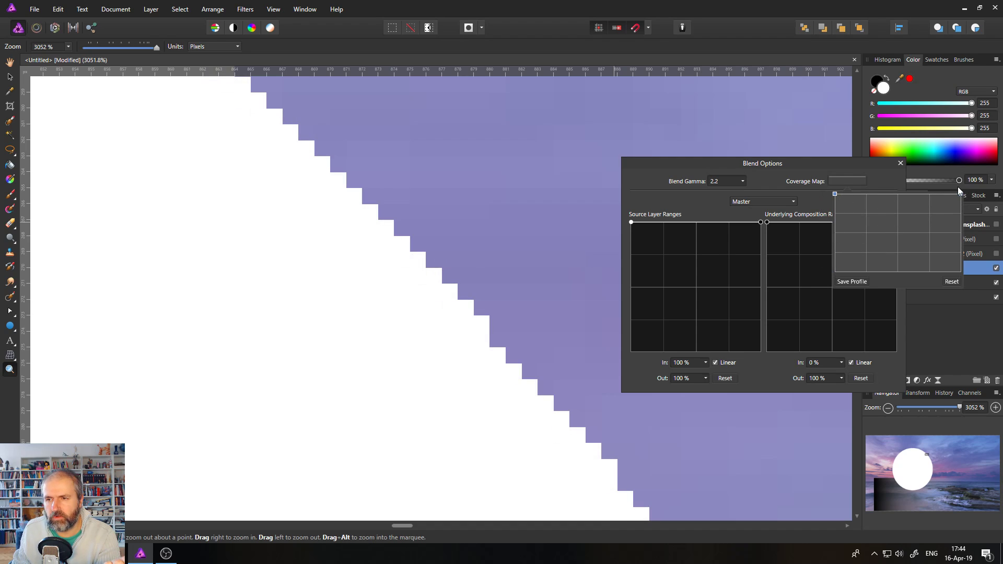
{"action": "left_click_drag", "start_coordinate": [835, 194], "coordinate": [815, 272]}
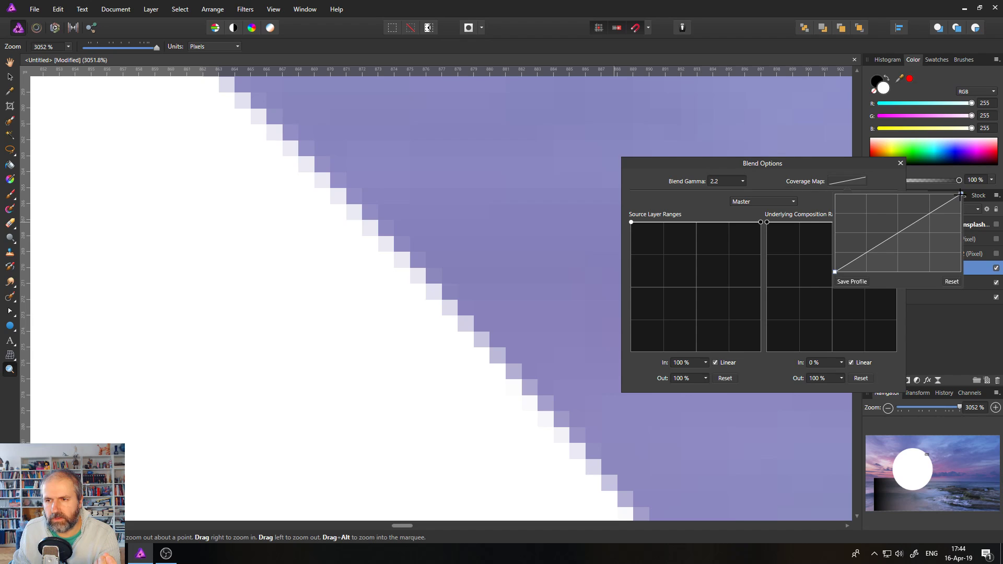
{"action": "left_click_drag", "start_coordinate": [961, 194], "coordinate": [1001, 297]}
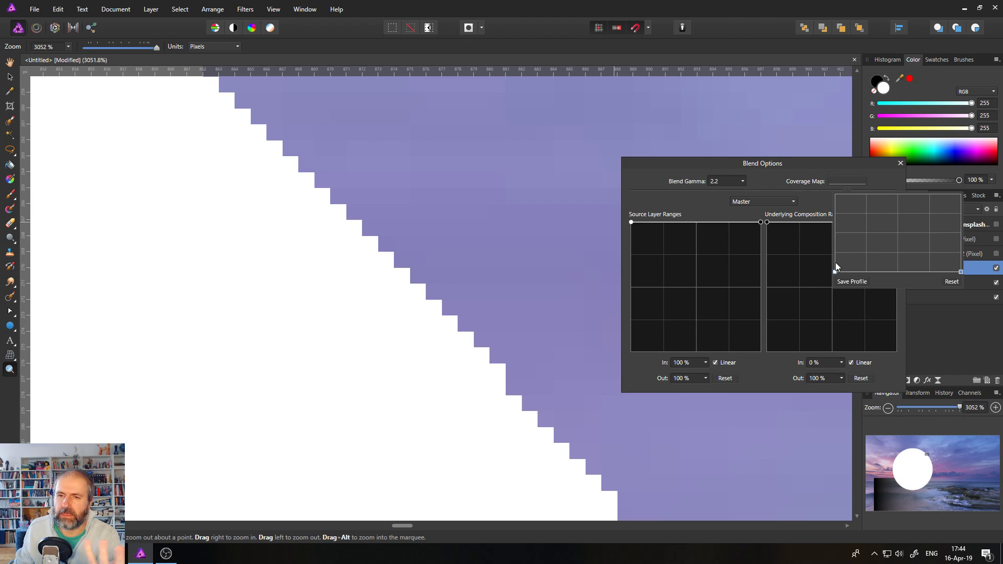
{"action": "left_click_drag", "start_coordinate": [961, 272], "coordinate": [964, 191]}
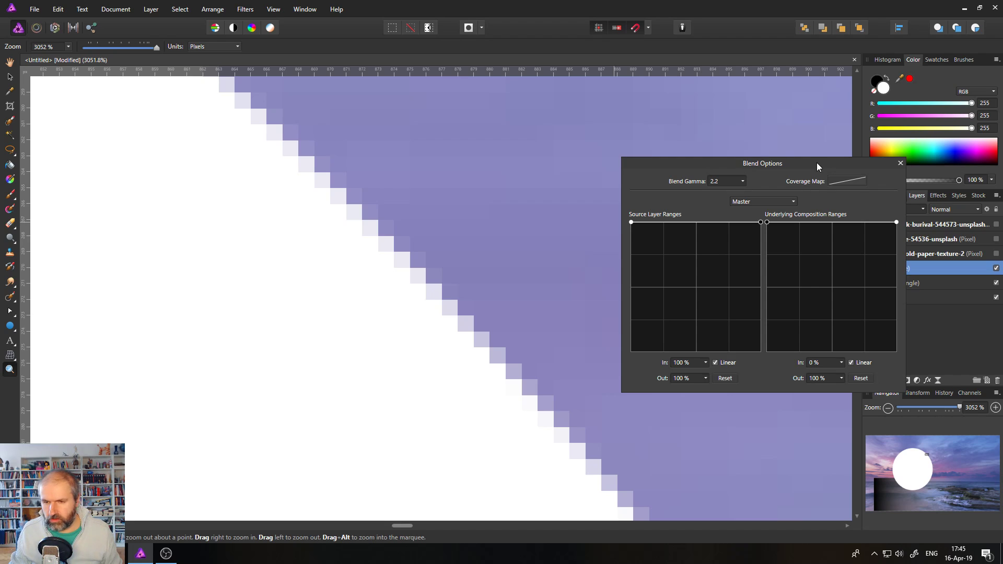
Fit the whole seascape in the window, leaving the Blend Options channel on Master.
{"action": "key", "text": "ctrl+0"}
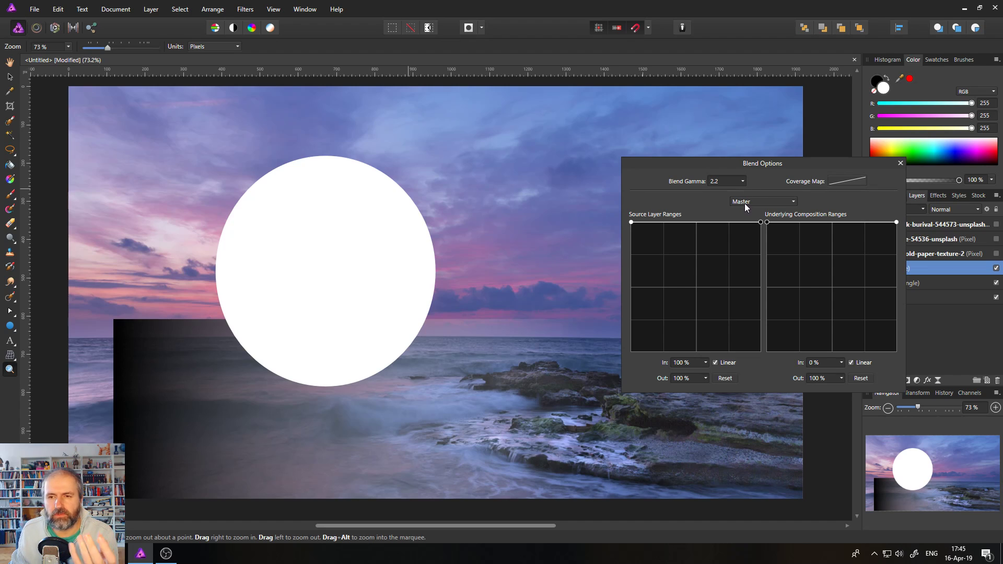
{"action": "left_click", "coordinate": [748, 205]}
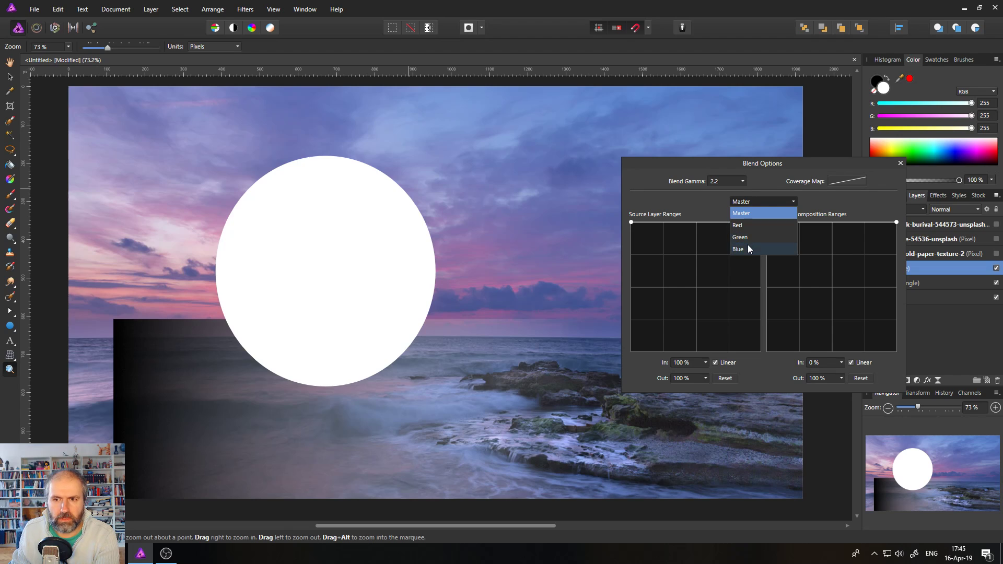
{"action": "left_click", "coordinate": [753, 202]}
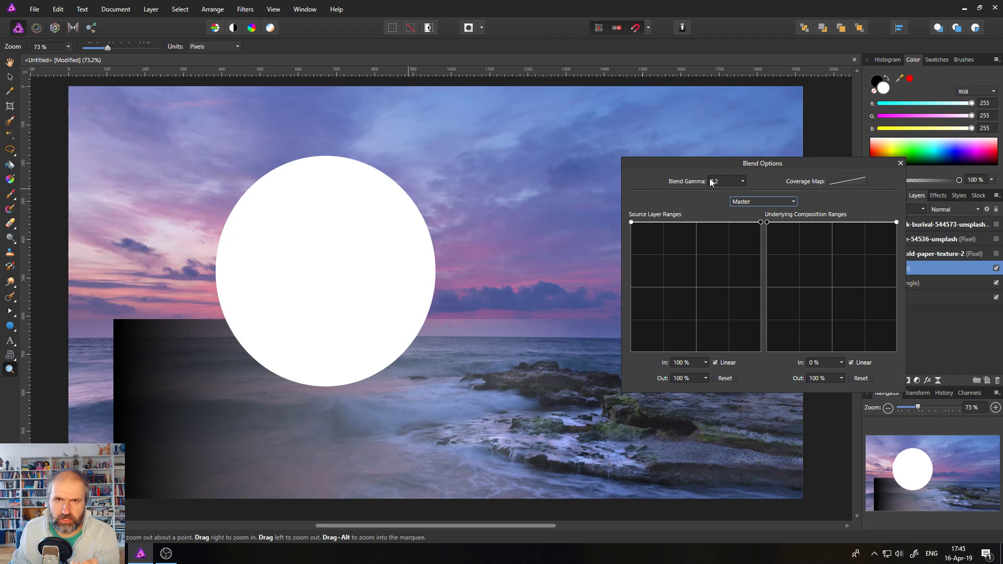
{"action": "left_click", "coordinate": [752, 201]}
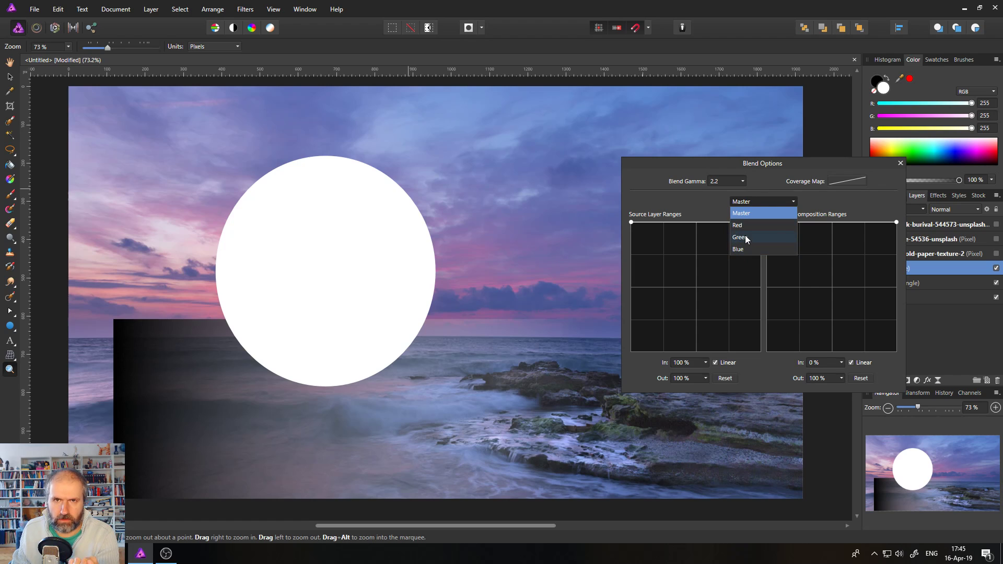
{"action": "left_click", "coordinate": [707, 204]}
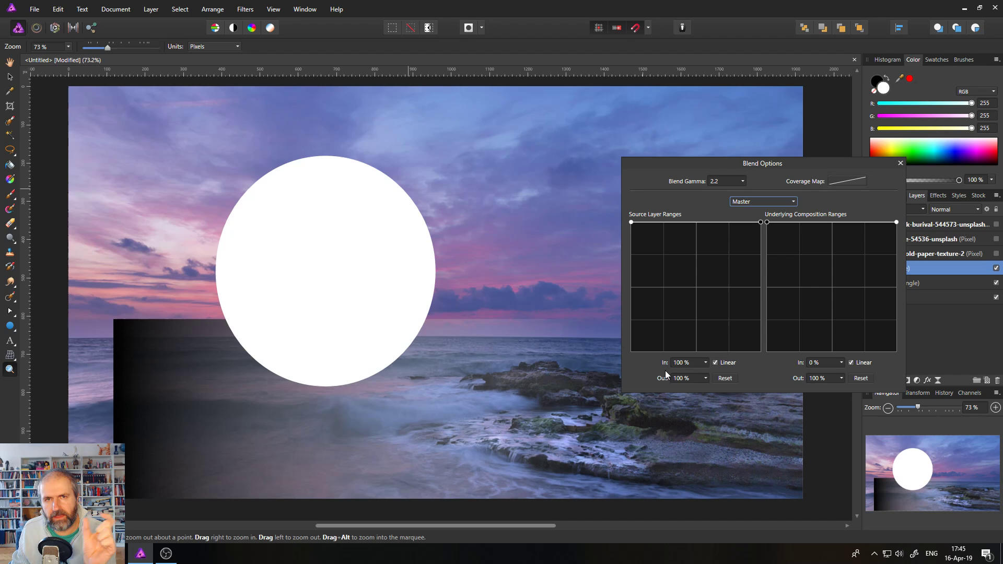
{"action": "left_click", "coordinate": [685, 363]}
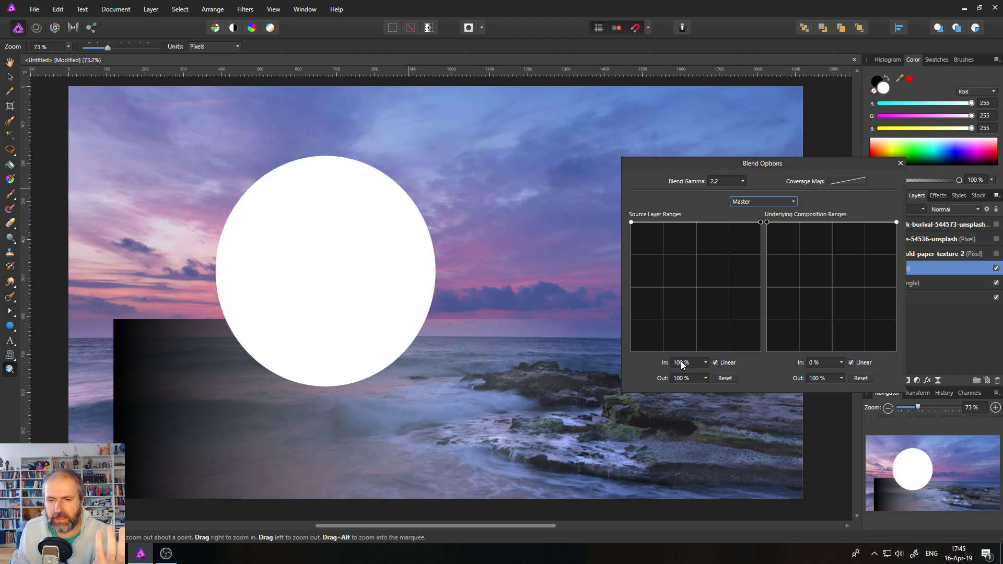
{"action": "left_click", "coordinate": [682, 362]}
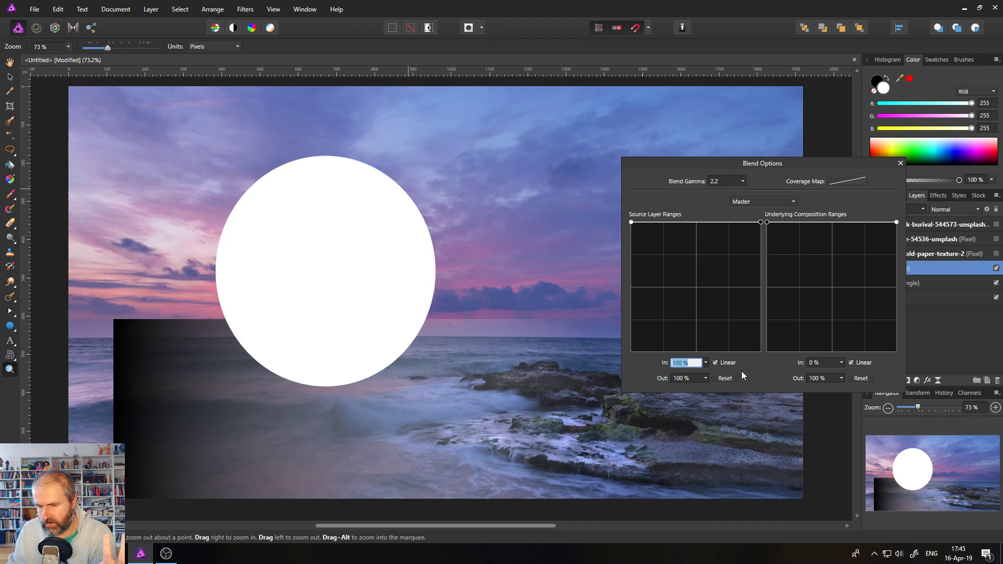
{"action": "type", "text": "10"}
{"action": "key", "text": "Return"}
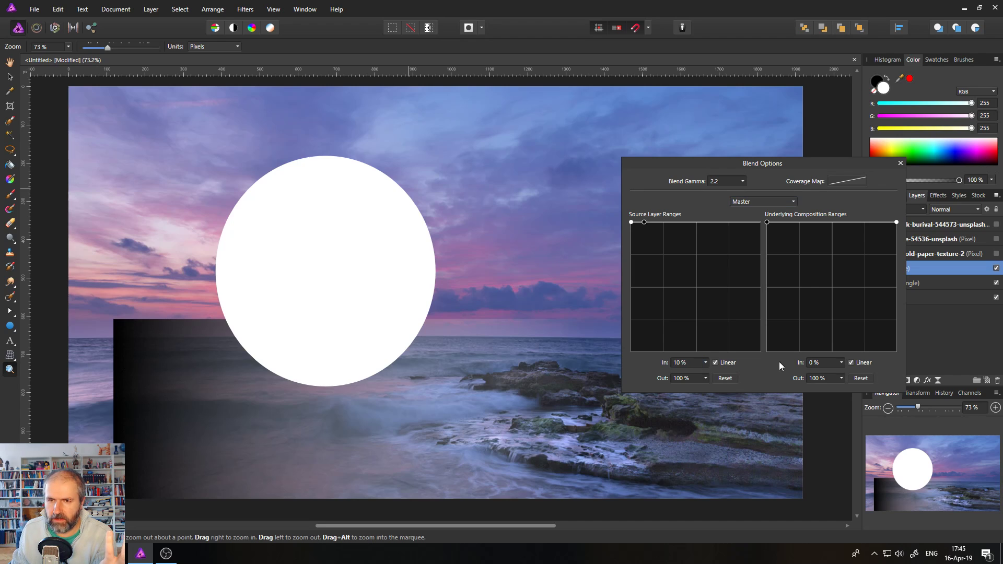
{"action": "left_click", "coordinate": [684, 378]}
{"action": "type", "text": "50"}
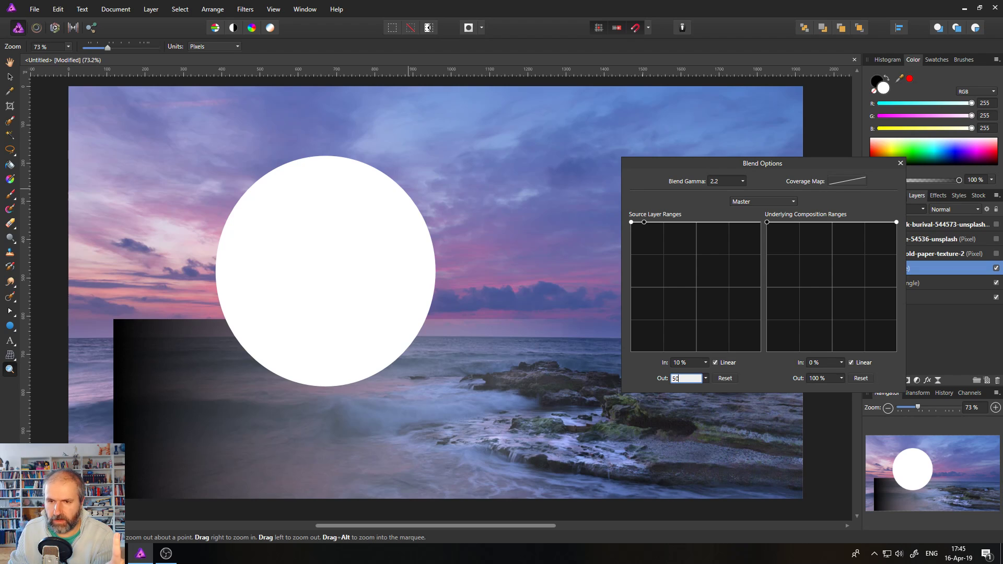
{"action": "key", "text": "Return"}
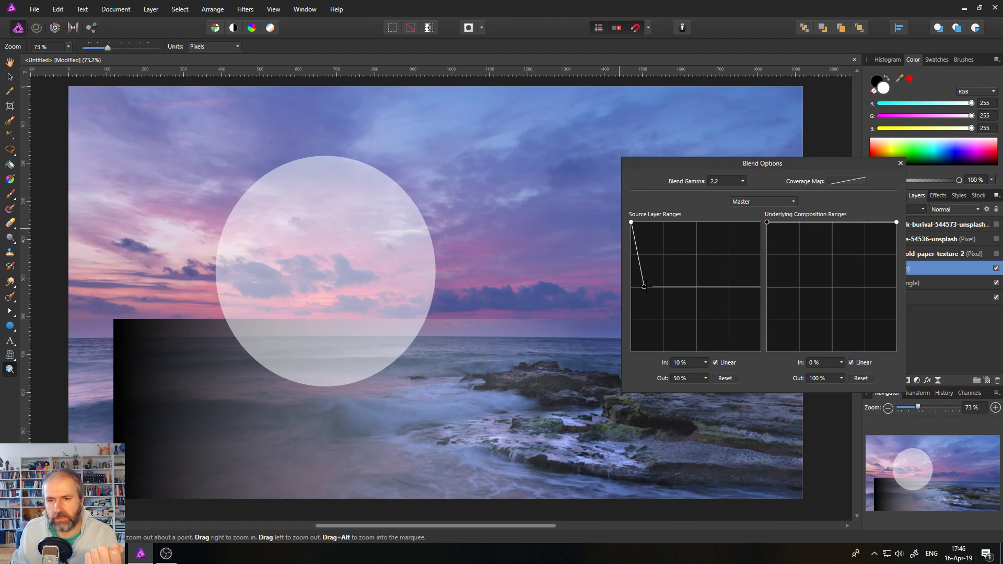
{"action": "left_click_drag", "start_coordinate": [644, 287], "coordinate": [760, 222]}
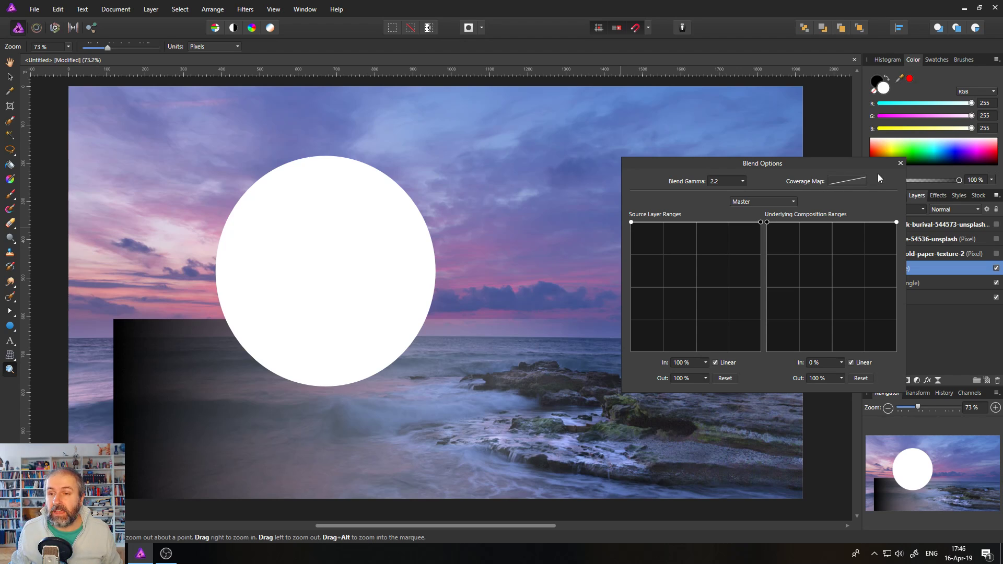
Close Blend Options and delete both the white circle and the gradient rectangle.
{"action": "left_click", "coordinate": [901, 165]}
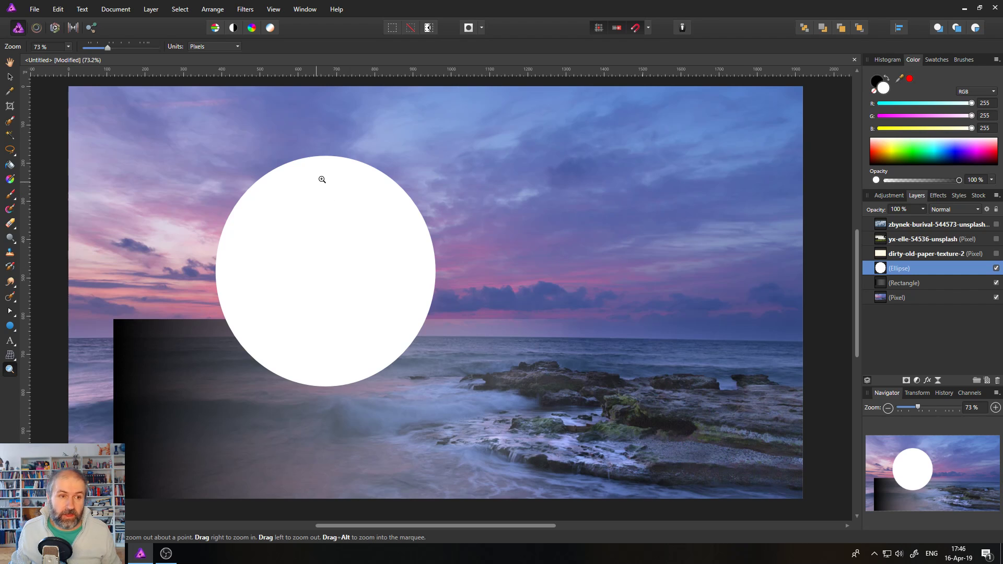
{"action": "left_click", "coordinate": [9, 77]}
{"action": "key", "text": "Delete"}
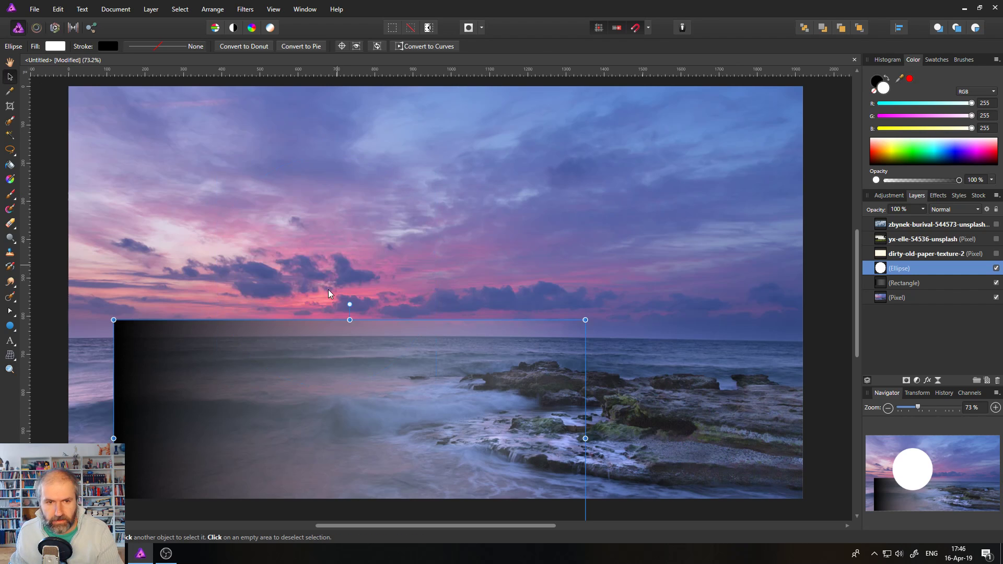
{"action": "left_click", "coordinate": [247, 374]}
{"action": "key", "text": "Delete"}
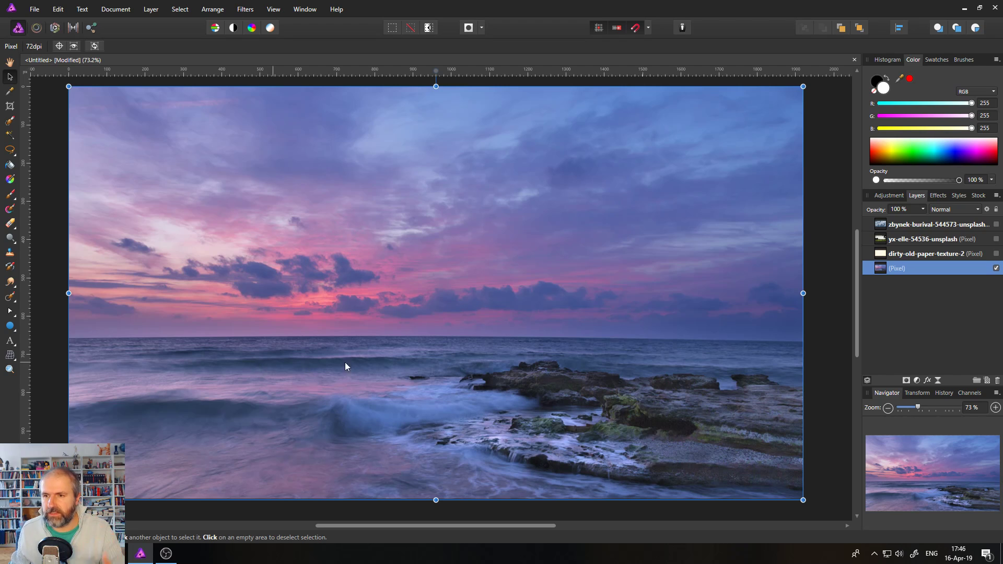
Turn on the riverside landscape layer and the zbynek-burival cloud photo layer.
{"action": "left_click", "coordinate": [997, 239]}
{"action": "left_click", "coordinate": [831, 317]}
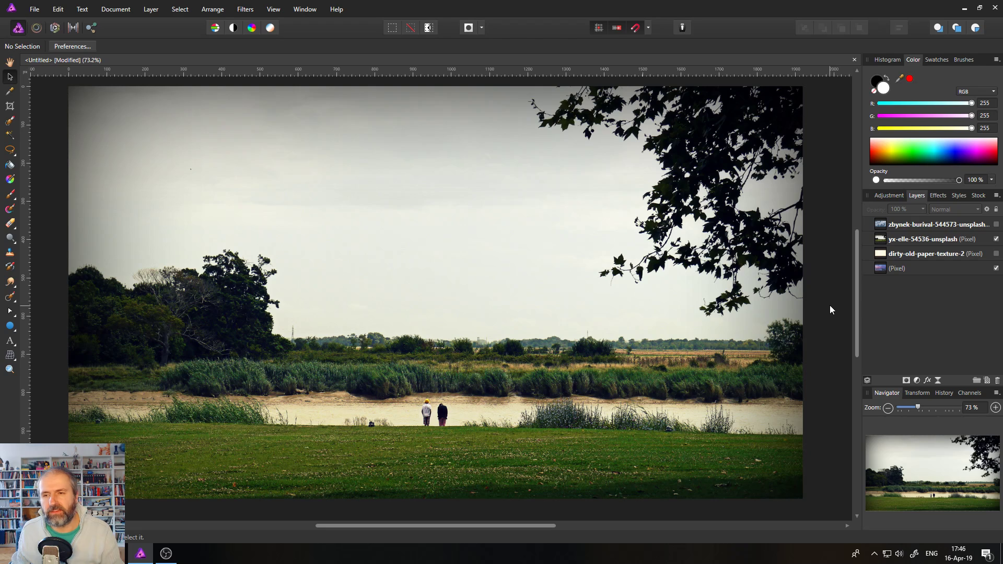
{"action": "left_click", "coordinate": [996, 225]}
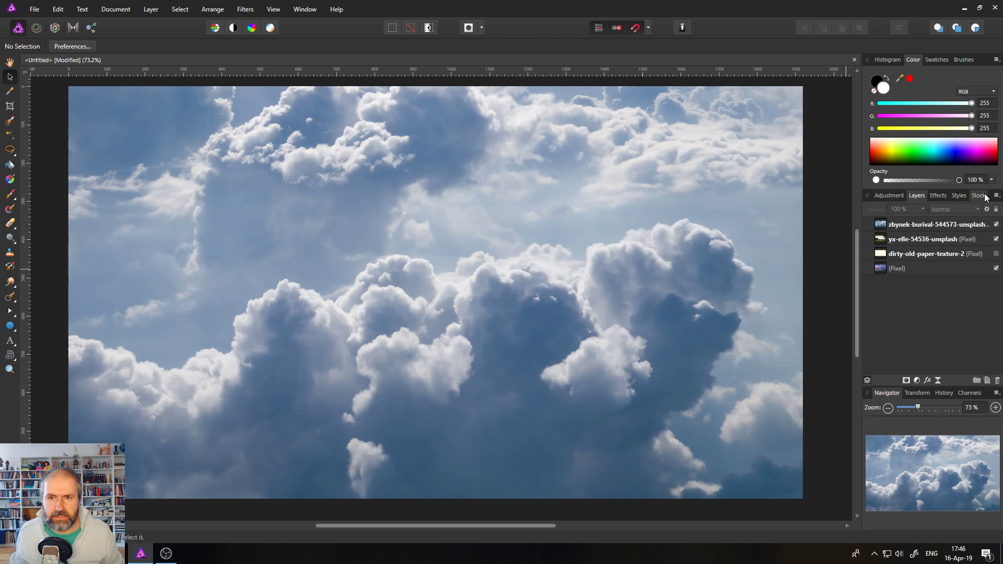
In the cloud layer's Blend Ranges, lower the Underlying Composition left node and add a curve node.
{"action": "left_click", "coordinate": [882, 229]}
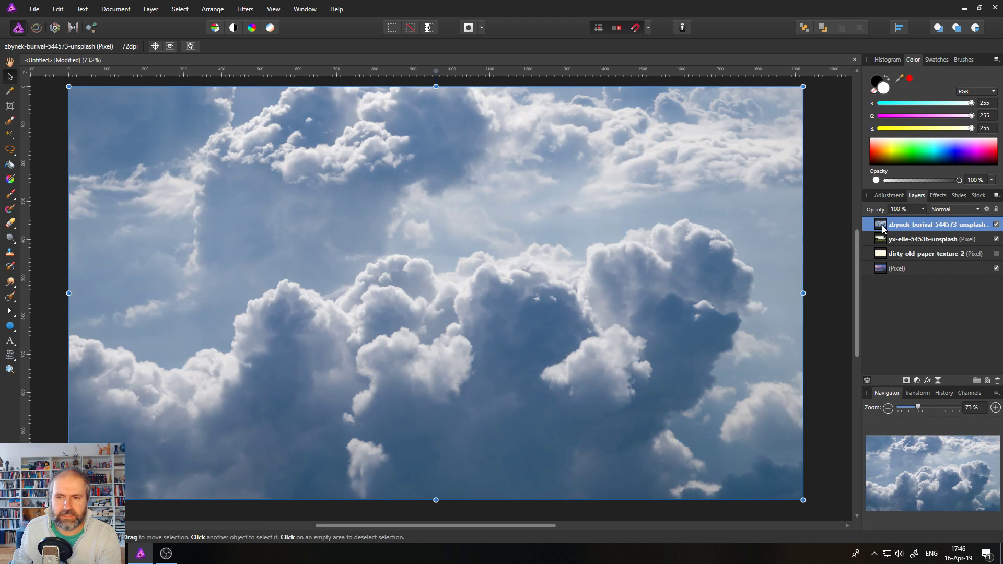
{"action": "left_click", "coordinate": [987, 210]}
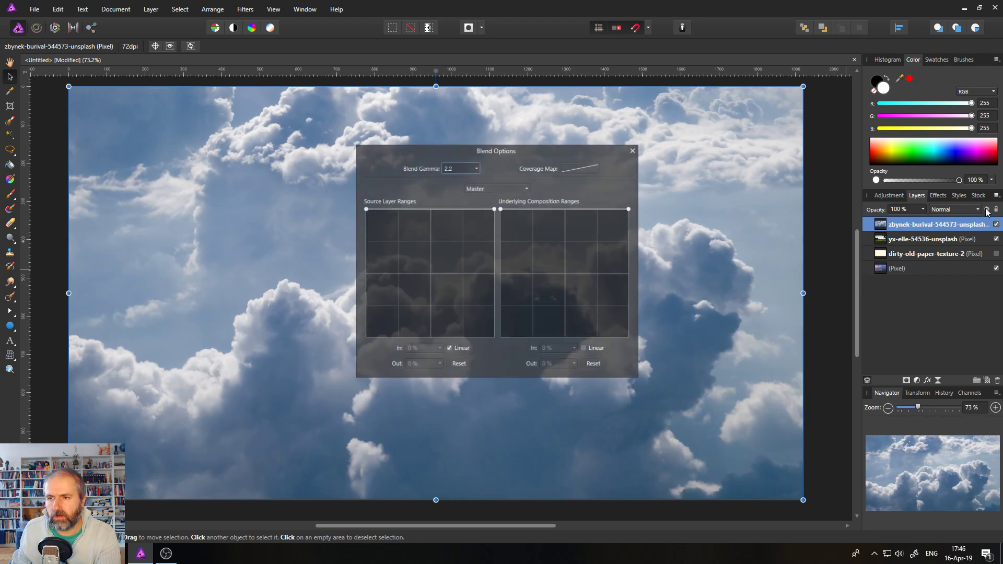
{"action": "left_click_drag", "start_coordinate": [516, 156], "coordinate": [699, 164]}
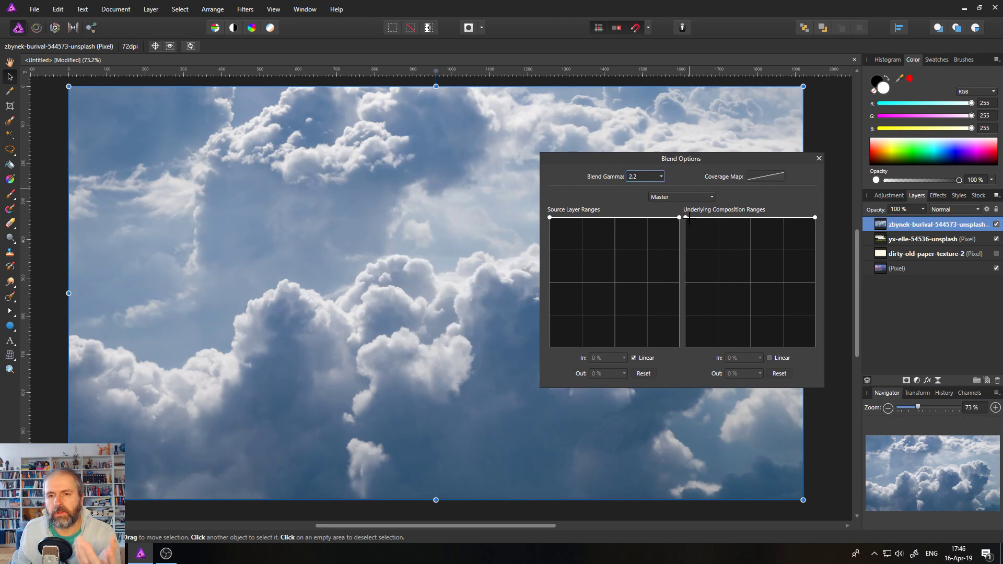
{"action": "left_click_drag", "start_coordinate": [686, 216], "coordinate": [683, 314]}
{"action": "left_click_drag", "start_coordinate": [682, 384], "coordinate": [679, 397]}
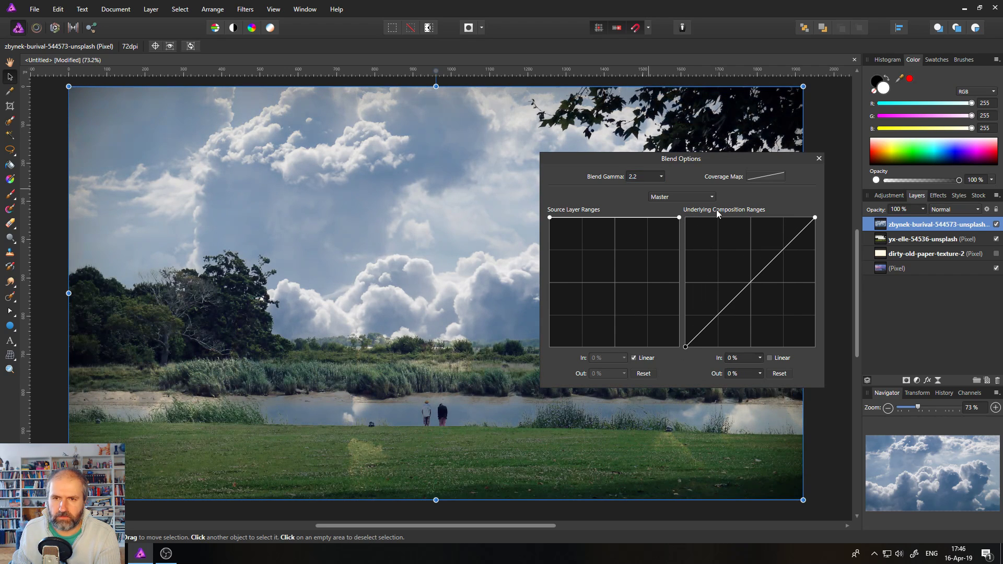
{"action": "left_click_drag", "start_coordinate": [640, 156], "coordinate": [772, 156]}
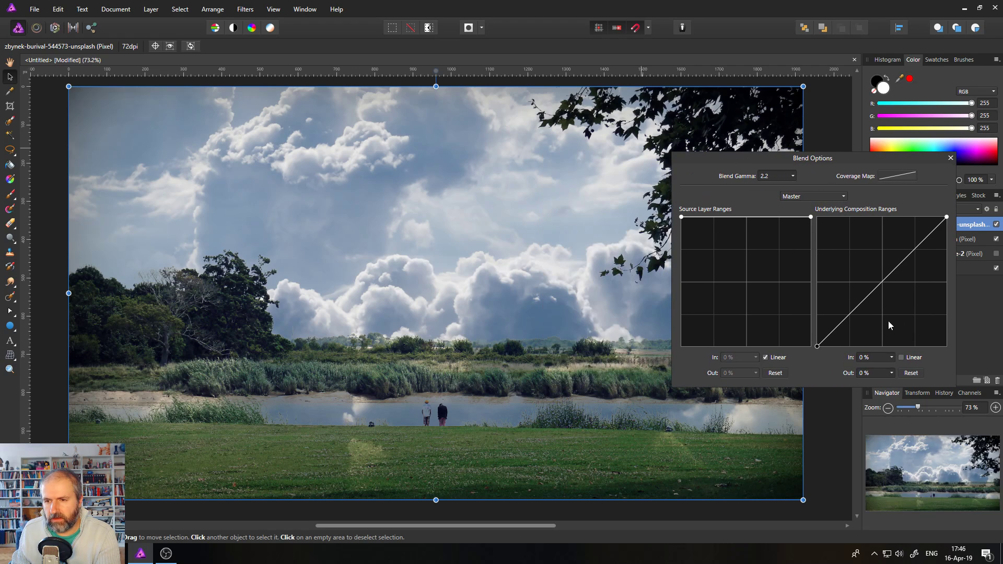
{"action": "mouse_move", "coordinate": [859, 305]}
{"action": "left_mouse_down"}
{"action": "mouse_move", "coordinate": [874, 331]}
{"action": "mouse_move", "coordinate": [865, 318]}
{"action": "left_mouse_up"}
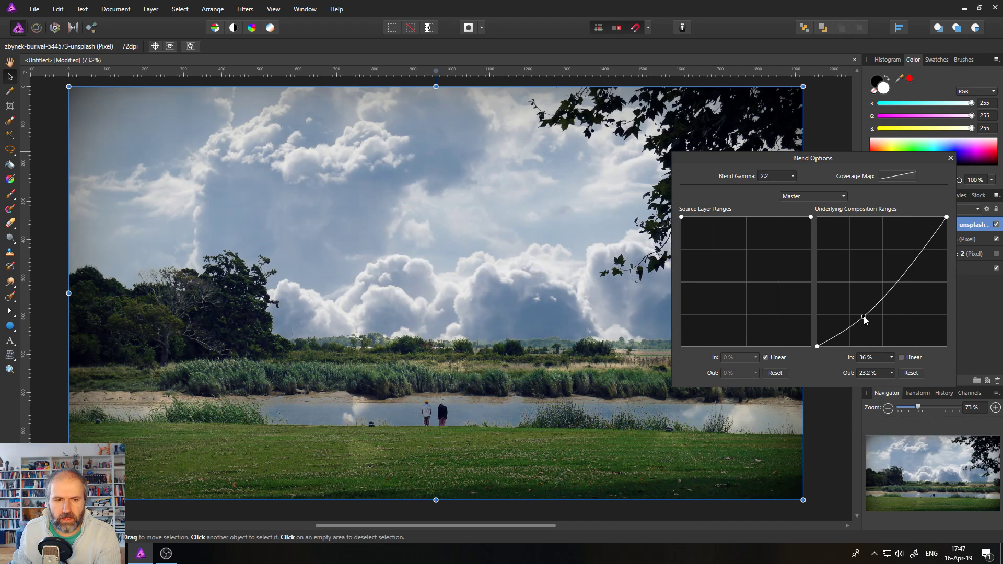
{"action": "left_click", "coordinate": [951, 158]}
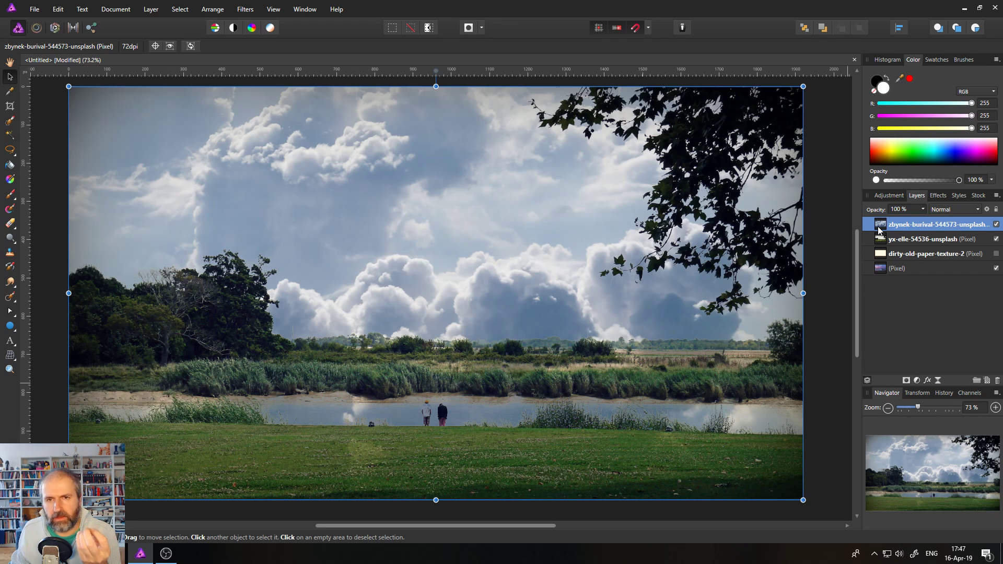
Add a mask to the cloud layer and paint it black across the river's left and right stretches.
{"action": "left_click", "coordinate": [907, 381]}
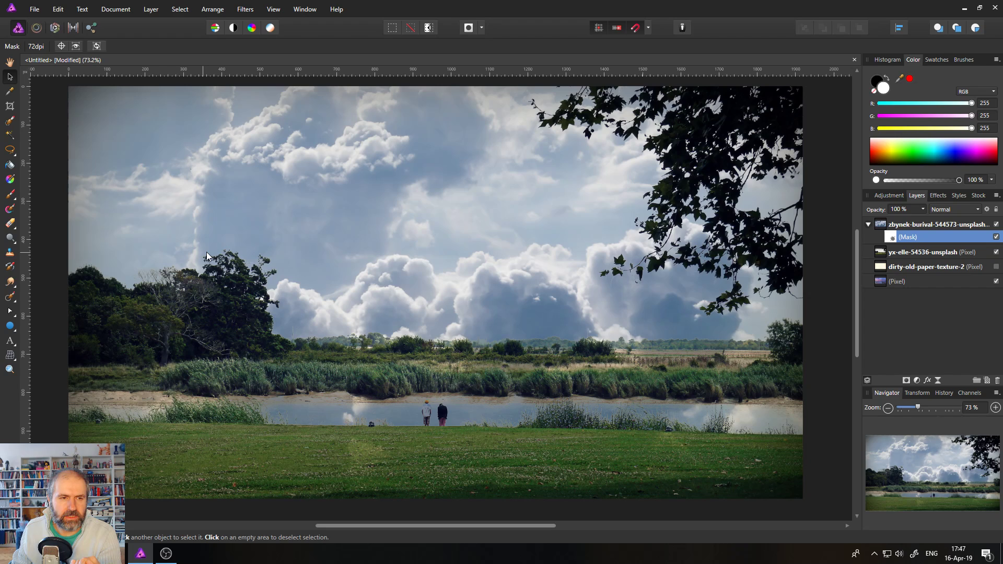
{"action": "left_click", "coordinate": [10, 196]}
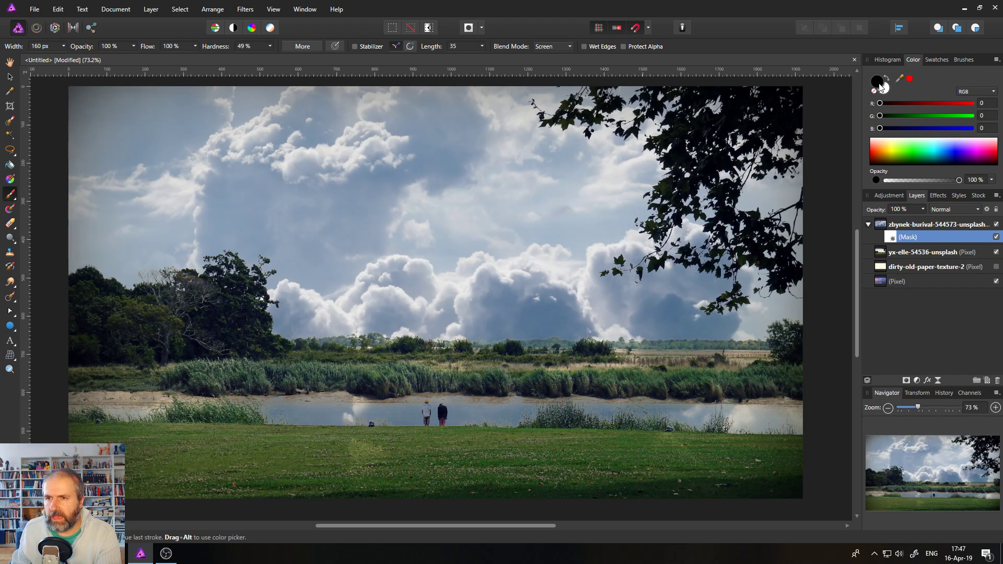
{"action": "mouse_move", "coordinate": [544, 403]}
{"action": "left_mouse_down"}
{"action": "mouse_move", "coordinate": [493, 415]}
{"action": "mouse_move", "coordinate": [369, 403]}
{"action": "mouse_move", "coordinate": [391, 381]}
{"action": "mouse_move", "coordinate": [105, 410]}
{"action": "left_mouse_up"}
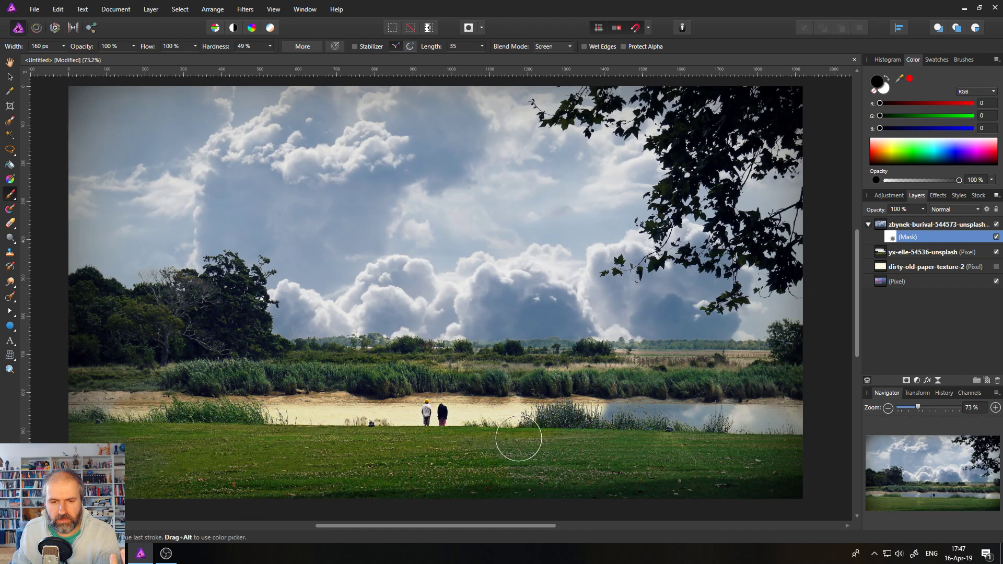
{"action": "mouse_move", "coordinate": [519, 438]}
{"action": "left_mouse_down"}
{"action": "mouse_move", "coordinate": [739, 432]}
{"action": "mouse_move", "coordinate": [544, 426]}
{"action": "left_mouse_up"}
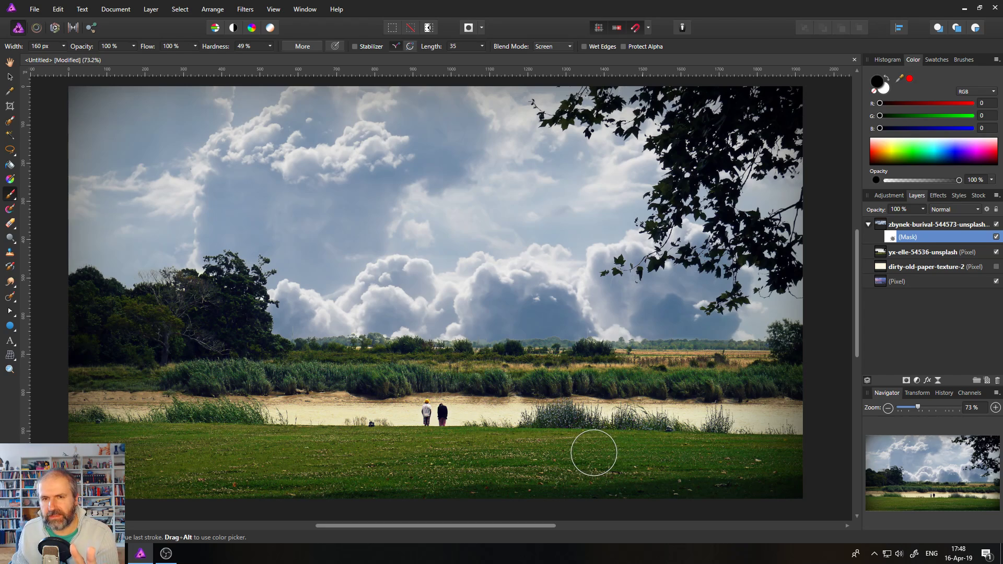
{"action": "left_click", "coordinate": [10, 369]}
Zoom in repeatedly to inspect the distant treeline edge.
{"action": "key", "text": "x"}
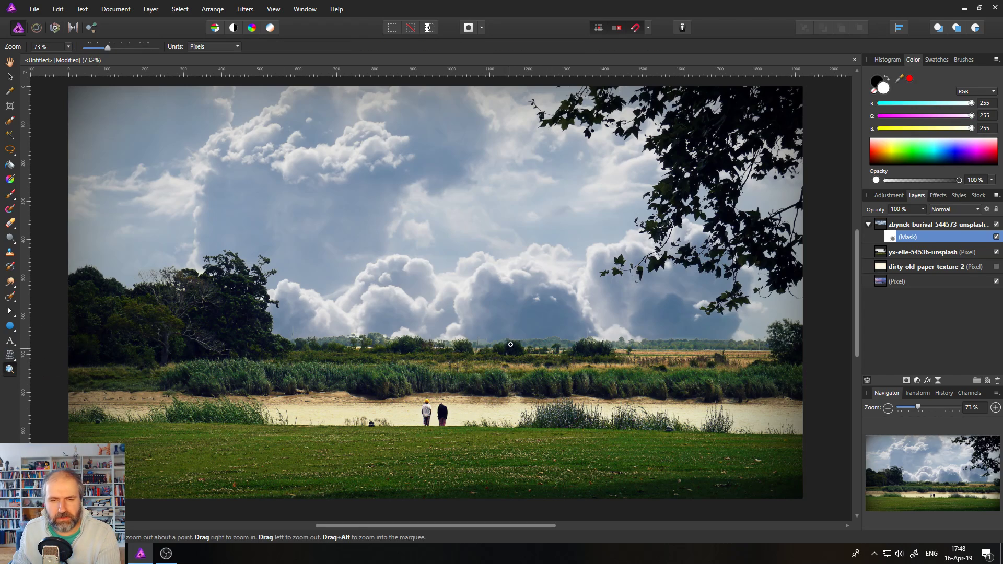
{"action": "left_click", "coordinate": [511, 343]}
{"action": "left_click", "coordinate": [510, 344]}
{"action": "left_click", "coordinate": [506, 346]}
{"action": "left_click", "coordinate": [504, 348]}
{"action": "left_click", "coordinate": [502, 349]}
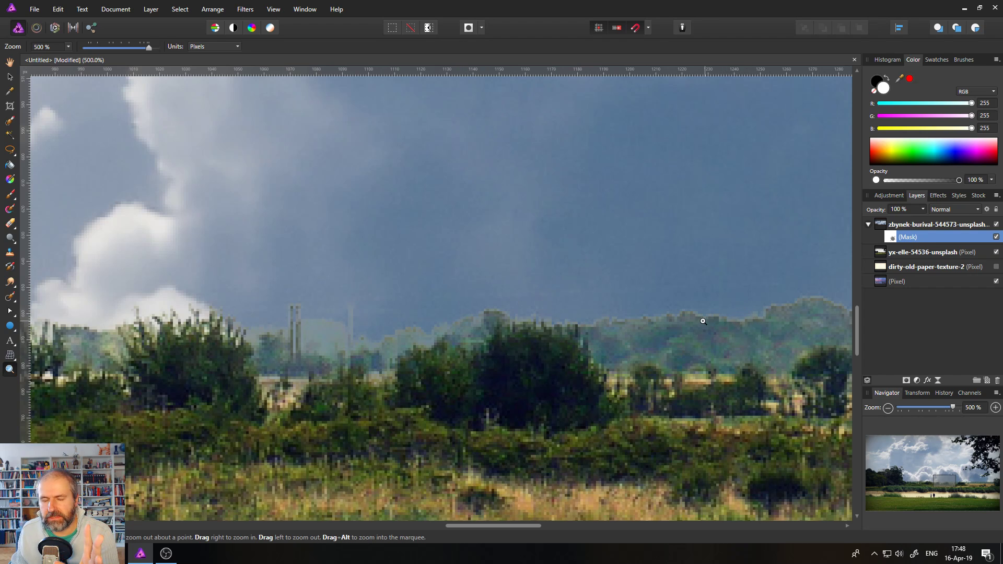
Fit the image to the window and hide the cloud and yx-elle riverside layers.
{"action": "key", "text": "ctrl+0"}
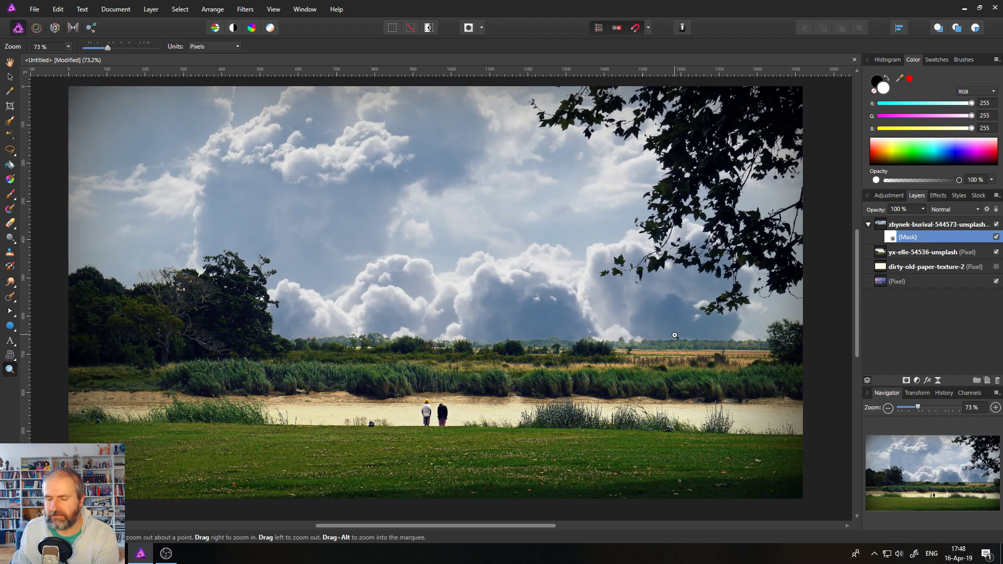
{"action": "left_click", "coordinate": [997, 224]}
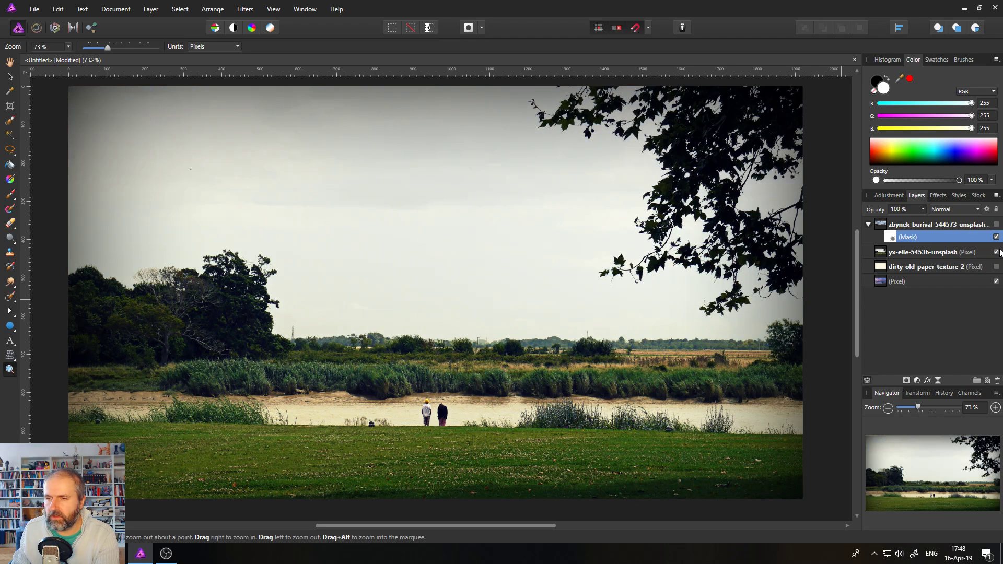
{"action": "left_click", "coordinate": [996, 252]}
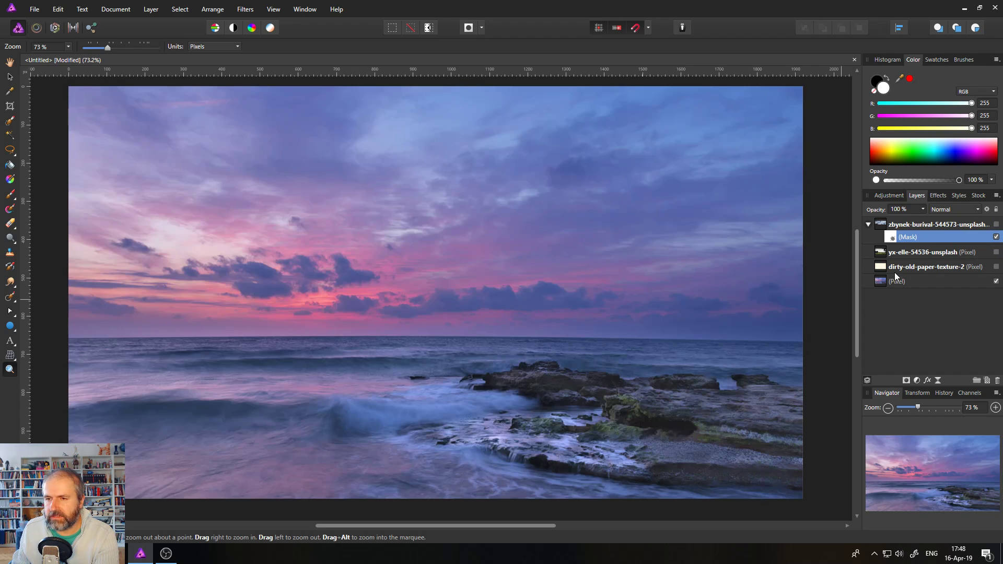
Show the dirty-old-paper-texture-2 layer, compare it on and off, and select it.
{"action": "left_click", "coordinate": [997, 267]}
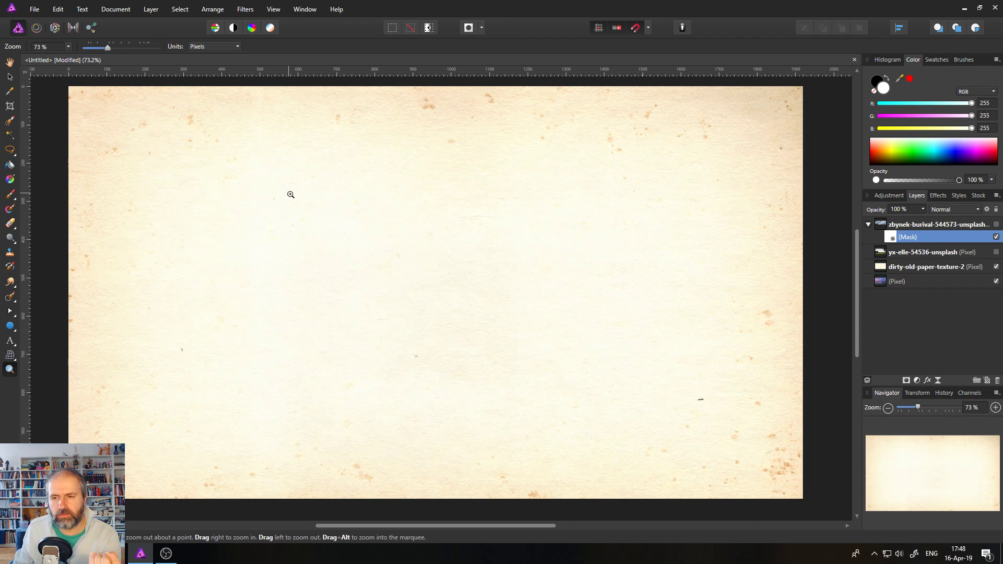
{"action": "left_click", "coordinate": [997, 267]}
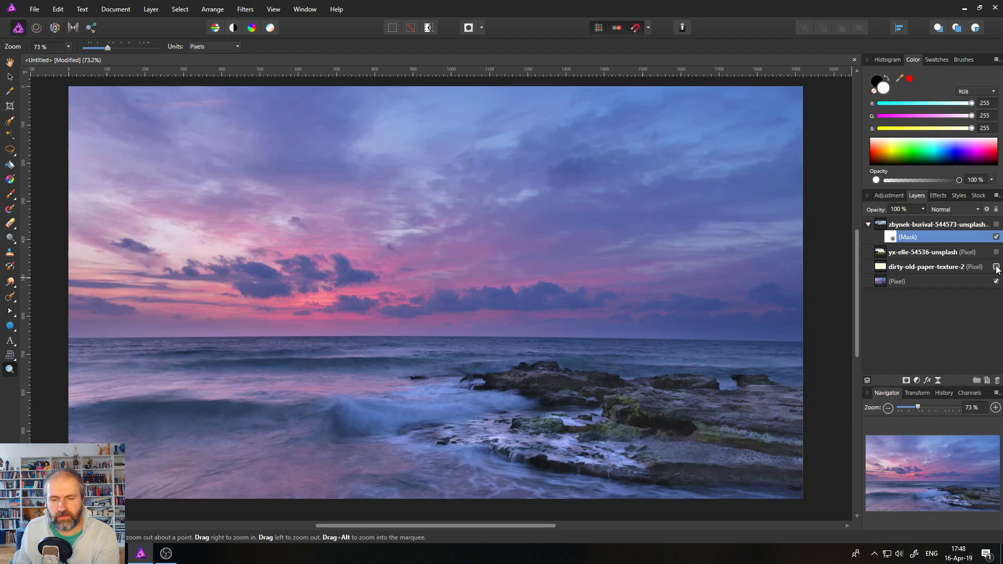
{"action": "left_click", "coordinate": [996, 267]}
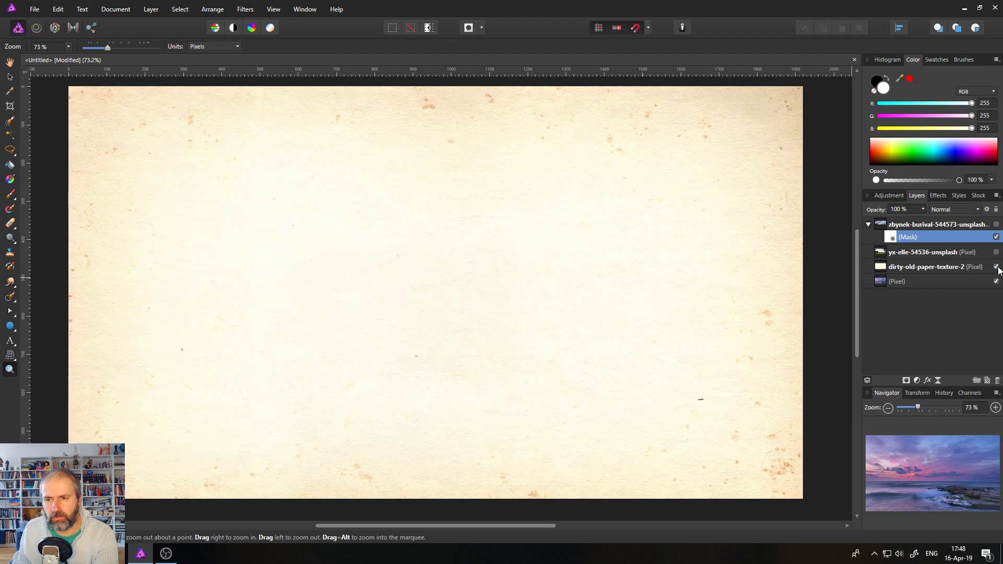
{"action": "left_click", "coordinate": [883, 270]}
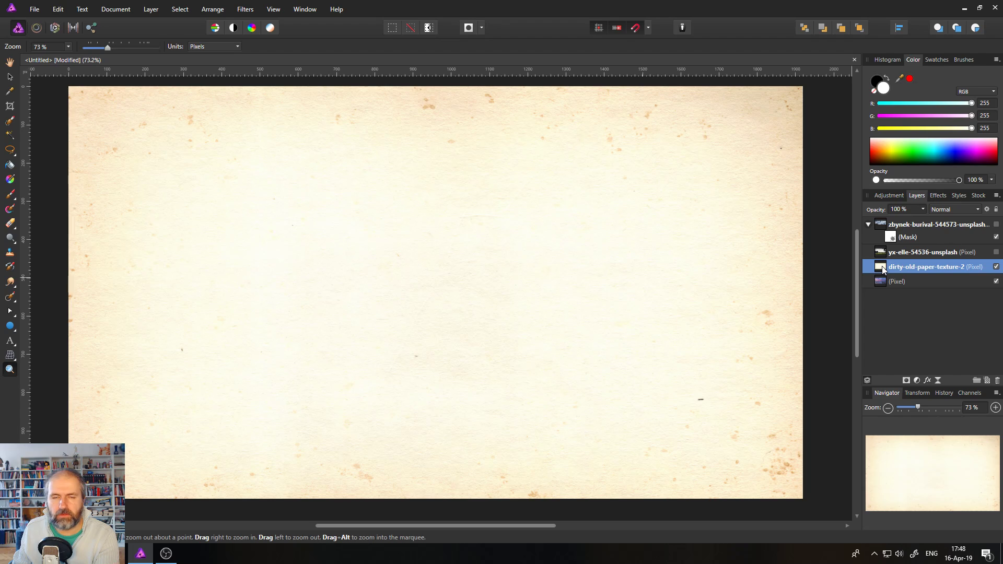
{"action": "left_click", "coordinate": [988, 209]}
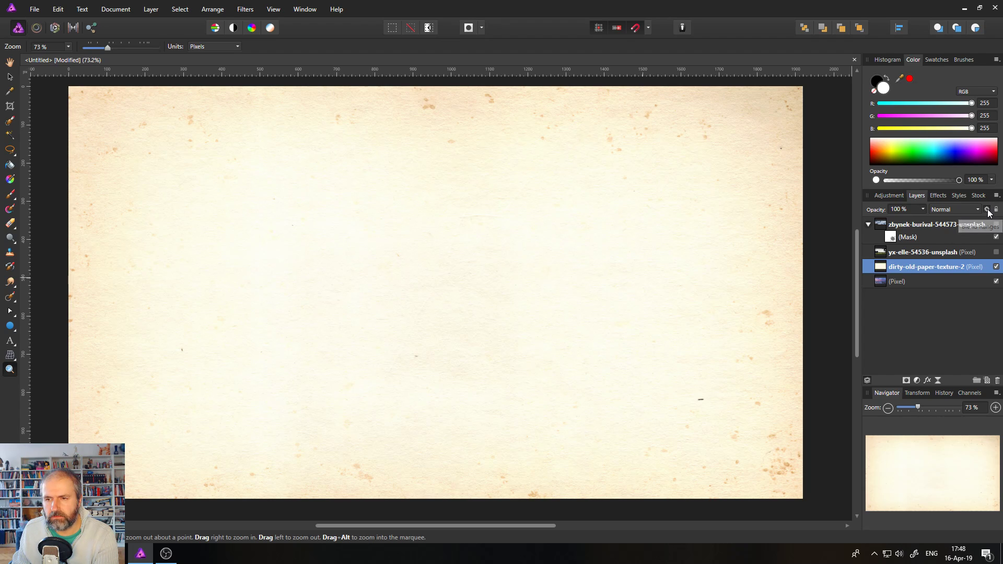
Set the paper layer's Underlying blend range left node to 0% and raise a curve point.
{"action": "left_click_drag", "start_coordinate": [519, 152], "coordinate": [619, 237]}
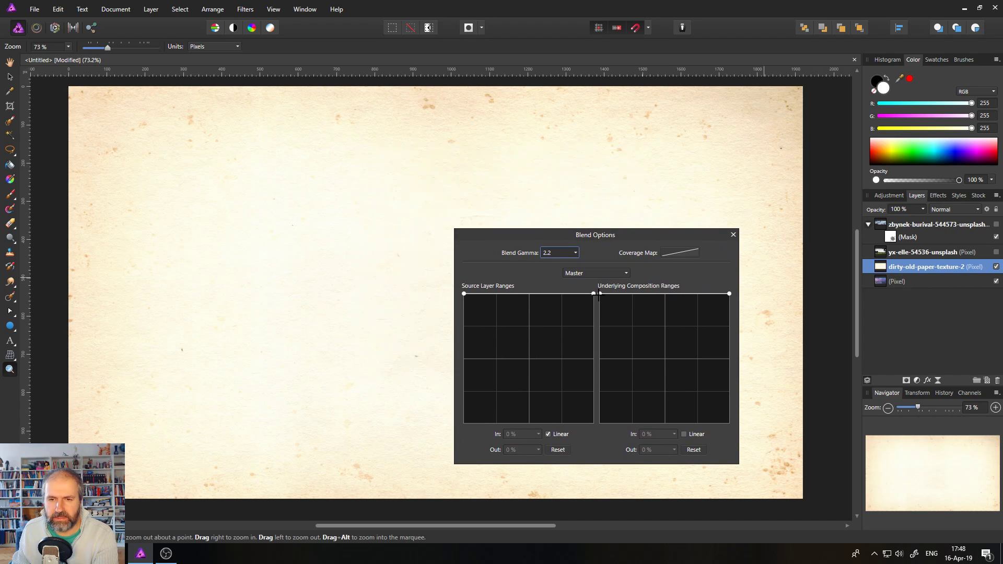
{"action": "left_click_drag", "start_coordinate": [599, 296], "coordinate": [582, 385]}
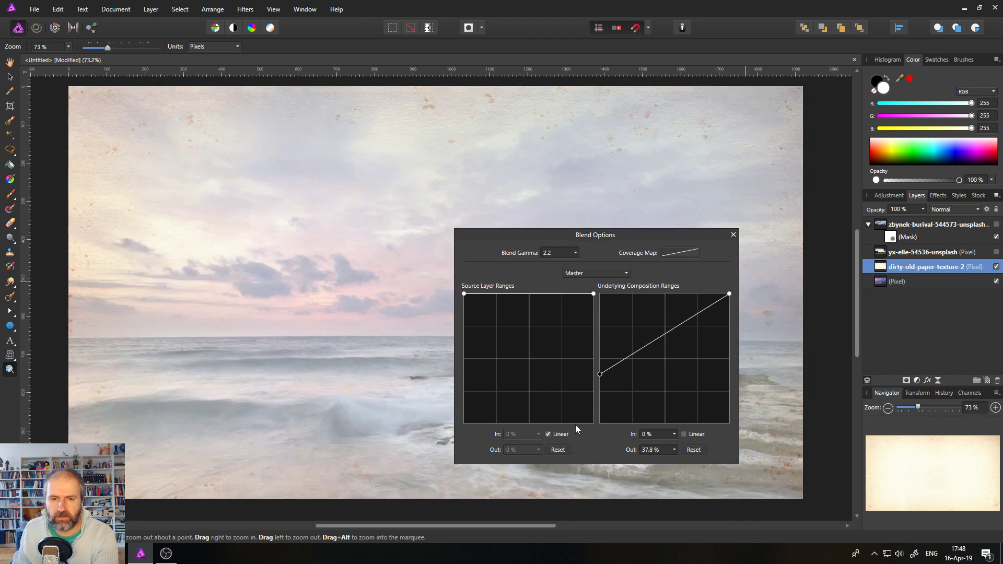
{"action": "left_click_drag", "start_coordinate": [576, 426], "coordinate": [572, 447]}
{"action": "left_click_drag", "start_coordinate": [557, 241], "coordinate": [727, 132]}
{"action": "left_click", "coordinate": [814, 287]}
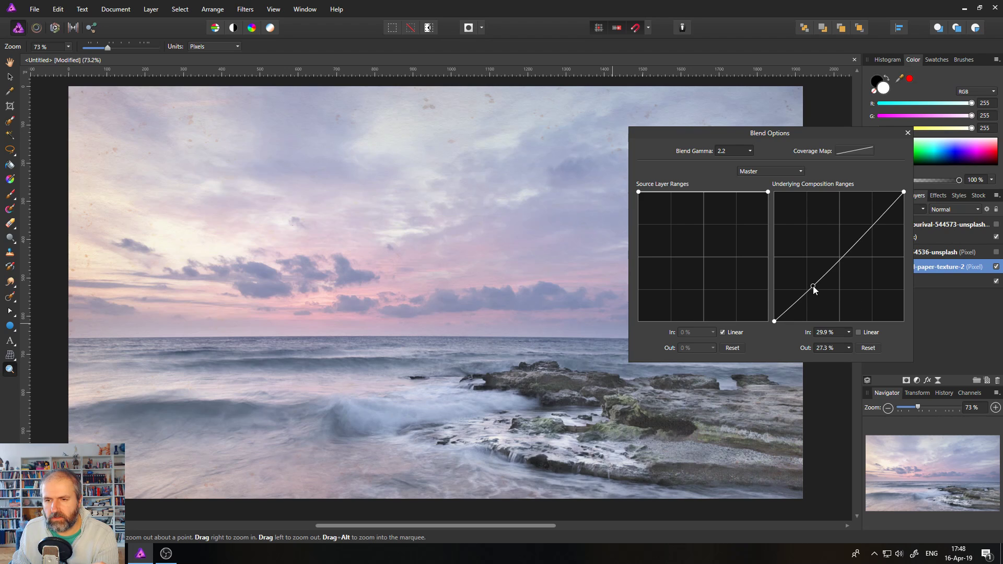
{"action": "left_click_drag", "start_coordinate": [814, 287], "coordinate": [805, 264]}
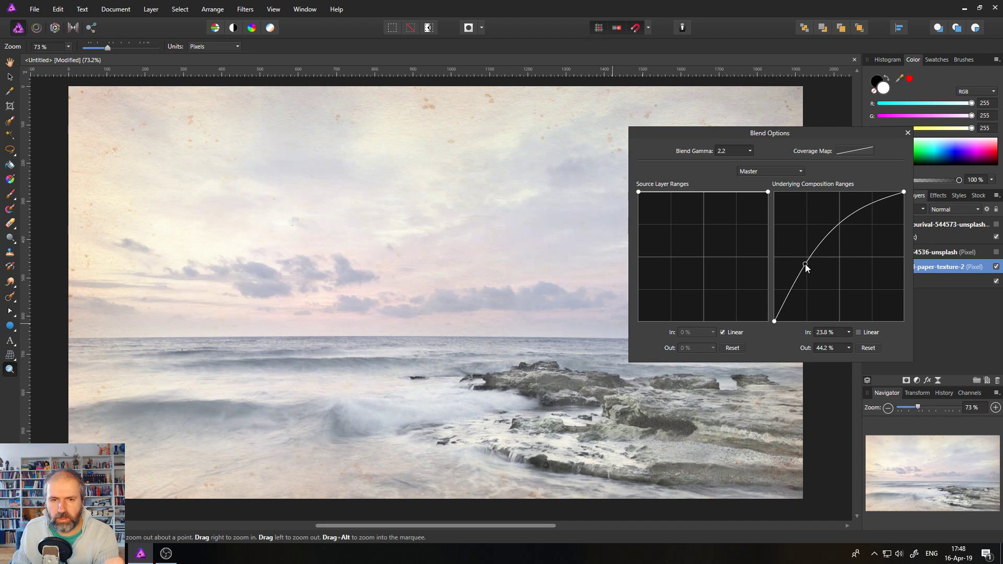
{"action": "left_click", "coordinate": [908, 133]}
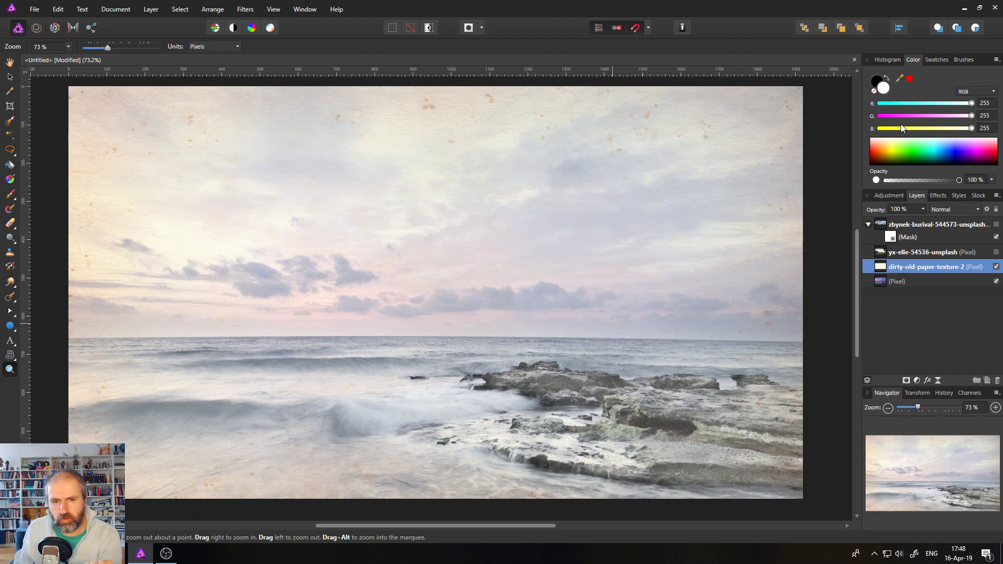
Add a Black & White adjustment to the seascape with Cyan 16% and Blue -50%.
{"action": "left_click", "coordinate": [883, 284]}
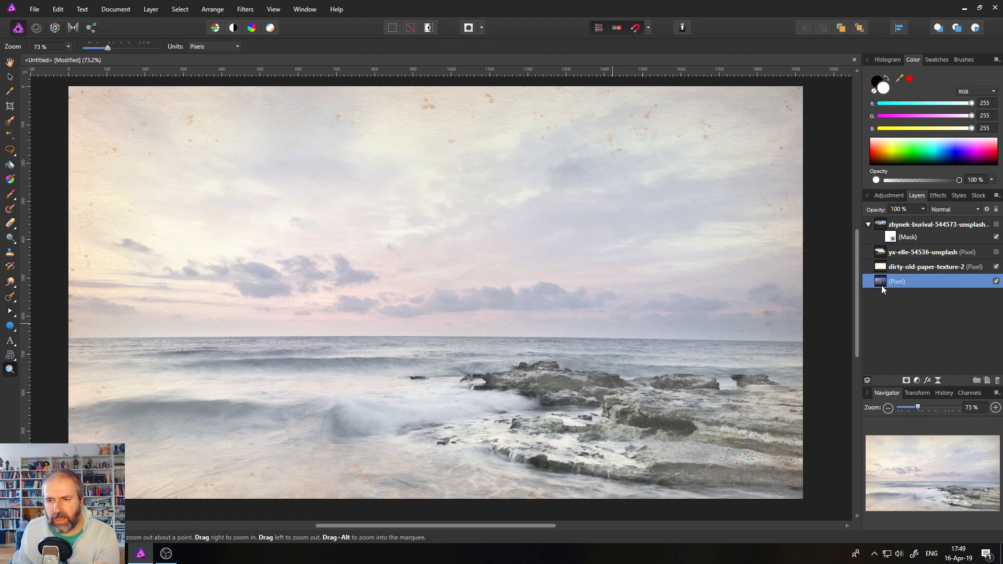
{"action": "left_click", "coordinate": [917, 381]}
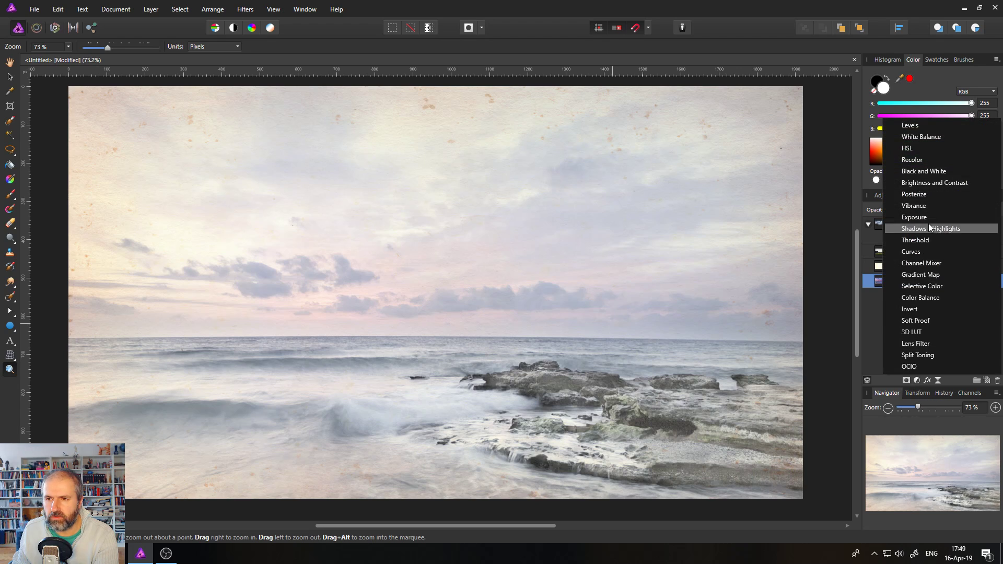
{"action": "left_click", "coordinate": [923, 171]}
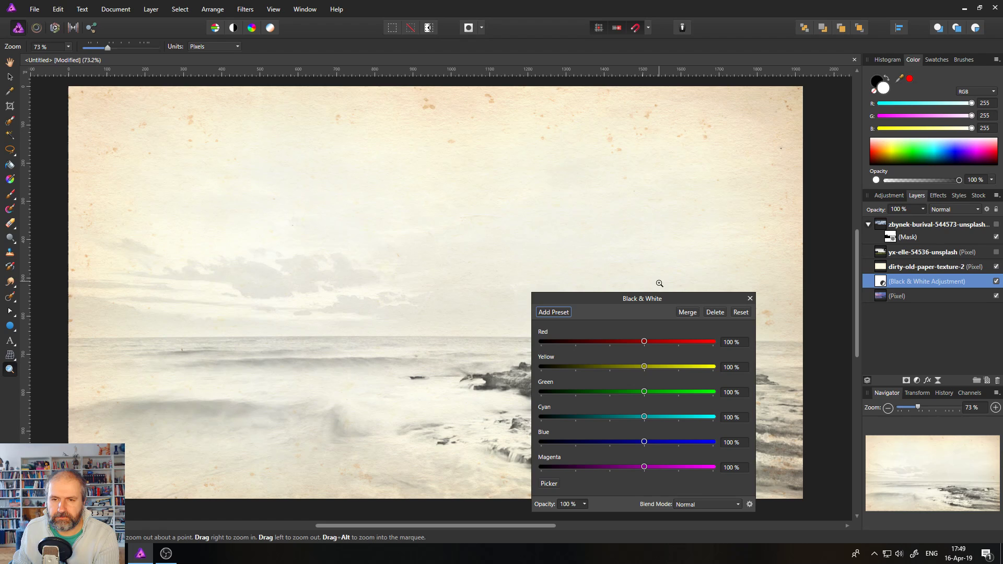
{"action": "left_click_drag", "start_coordinate": [659, 297], "coordinate": [718, 275]}
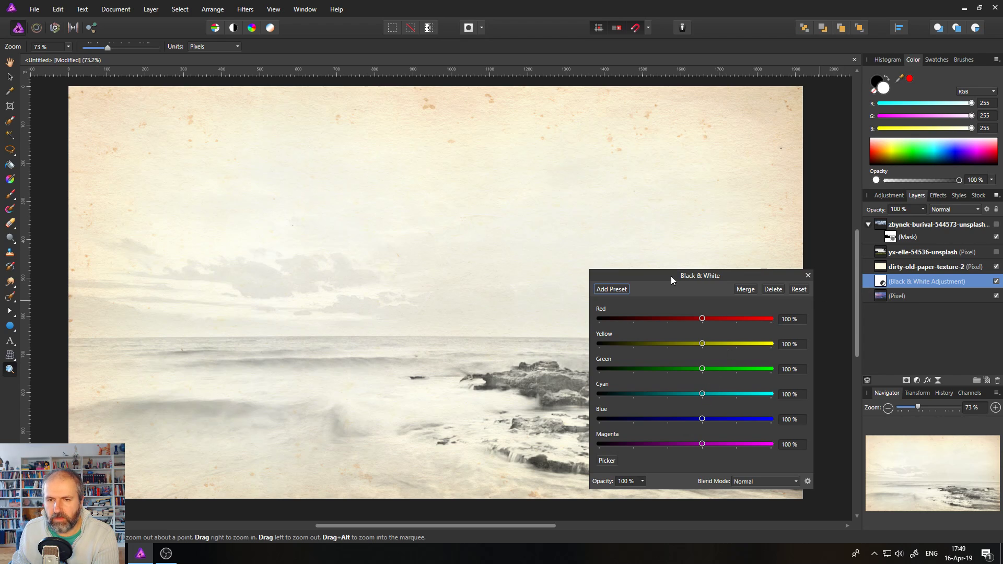
{"action": "left_click_drag", "start_coordinate": [671, 281], "coordinate": [742, 262]}
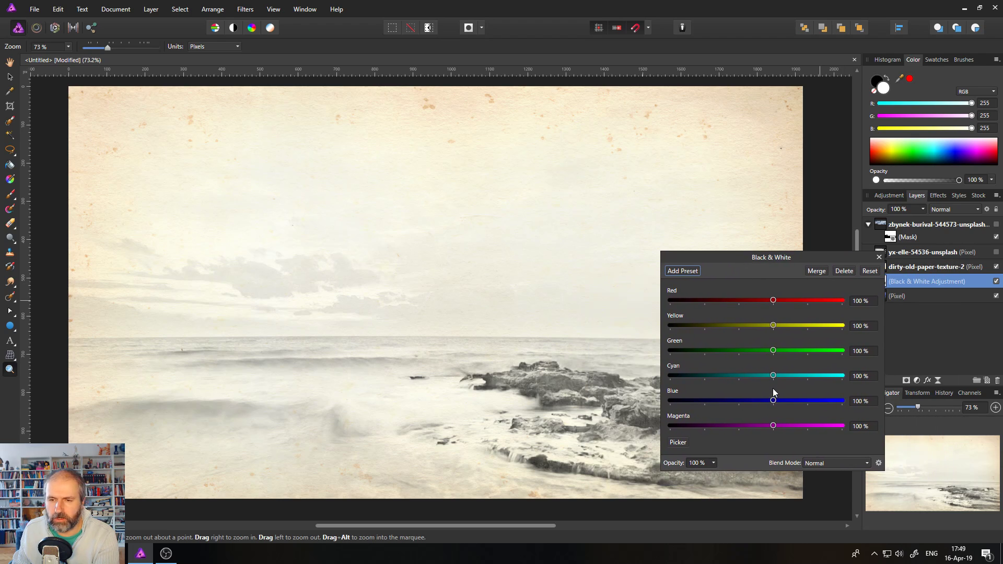
{"action": "left_click_drag", "start_coordinate": [773, 376], "coordinate": [721, 401]}
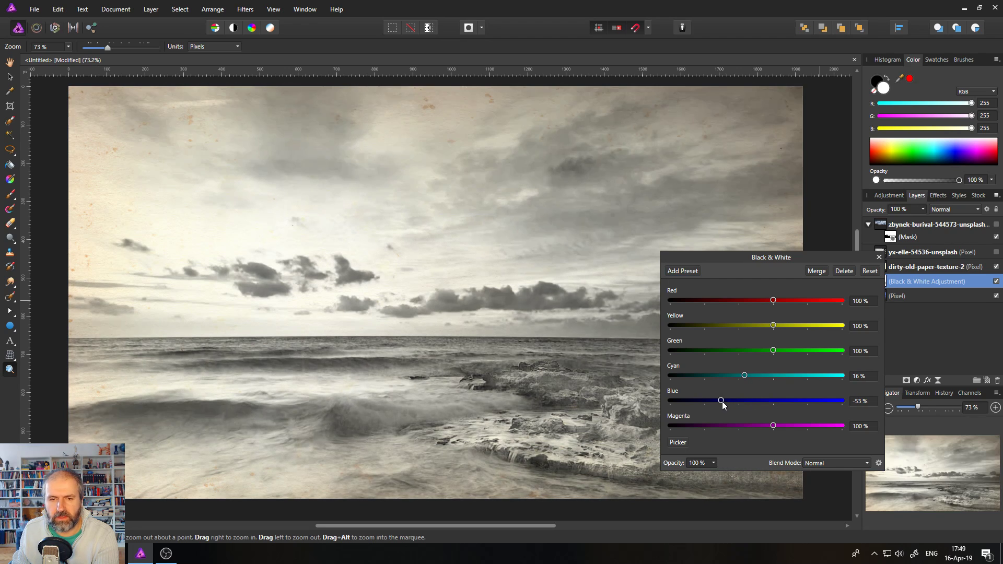
{"action": "left_click_drag", "start_coordinate": [748, 265], "coordinate": [623, 246]}
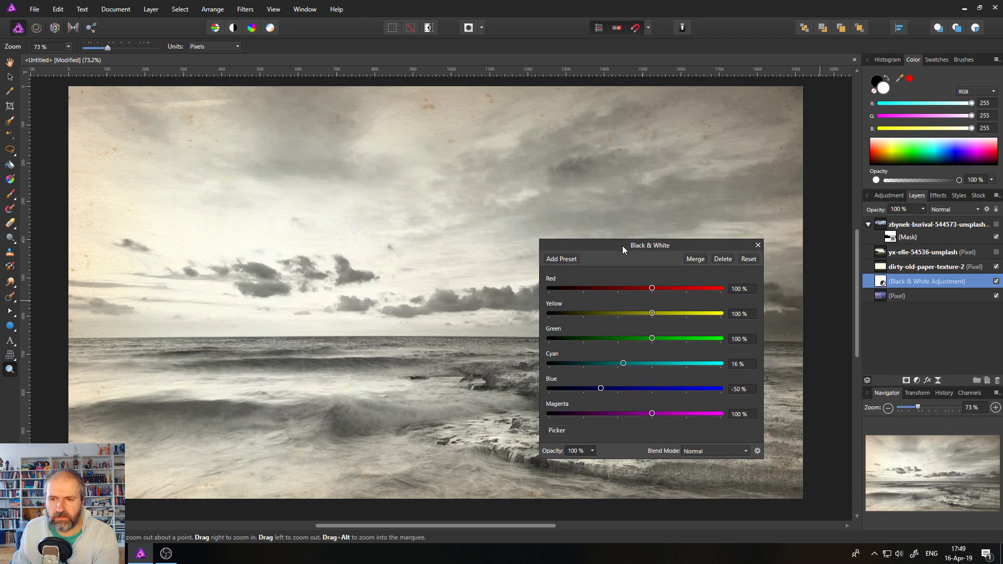
{"action": "left_click", "coordinate": [757, 245]}
{"action": "left_click", "coordinate": [890, 269]}
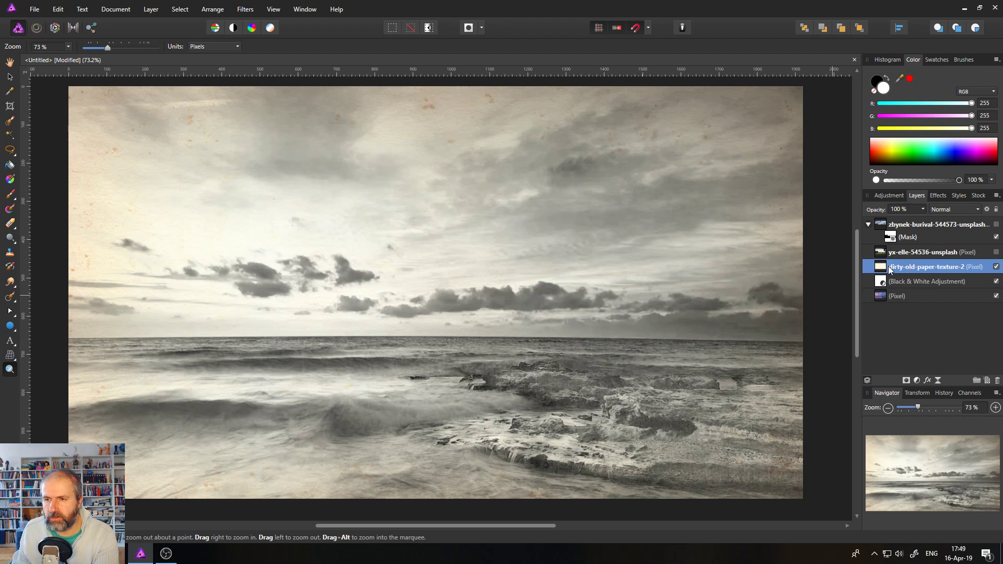
Raise the paper's Underlying Composition curve node, then add a pixel layer above Black & White.
{"action": "left_click", "coordinate": [988, 210]}
{"action": "mouse_move", "coordinate": [541, 287]}
{"action": "left_mouse_down"}
{"action": "mouse_move", "coordinate": [523, 277]}
{"action": "mouse_move", "coordinate": [540, 296]}
{"action": "left_mouse_up"}
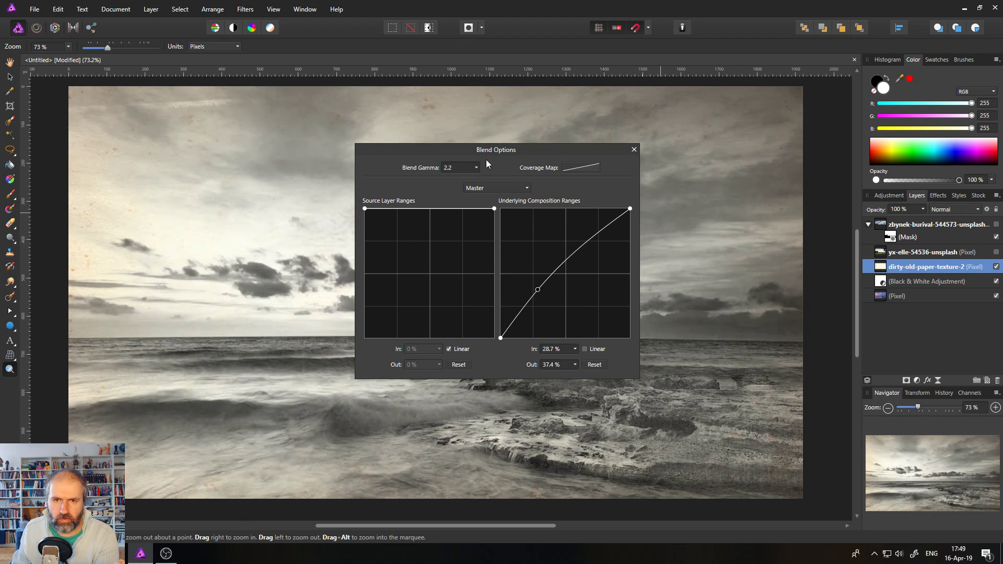
{"action": "left_click_drag", "start_coordinate": [493, 149], "coordinate": [842, 161]}
{"action": "mouse_move", "coordinate": [887, 302]}
{"action": "left_mouse_down"}
{"action": "mouse_move", "coordinate": [865, 282]}
{"action": "mouse_move", "coordinate": [873, 289]}
{"action": "left_mouse_up"}
{"action": "left_click", "coordinate": [983, 163]}
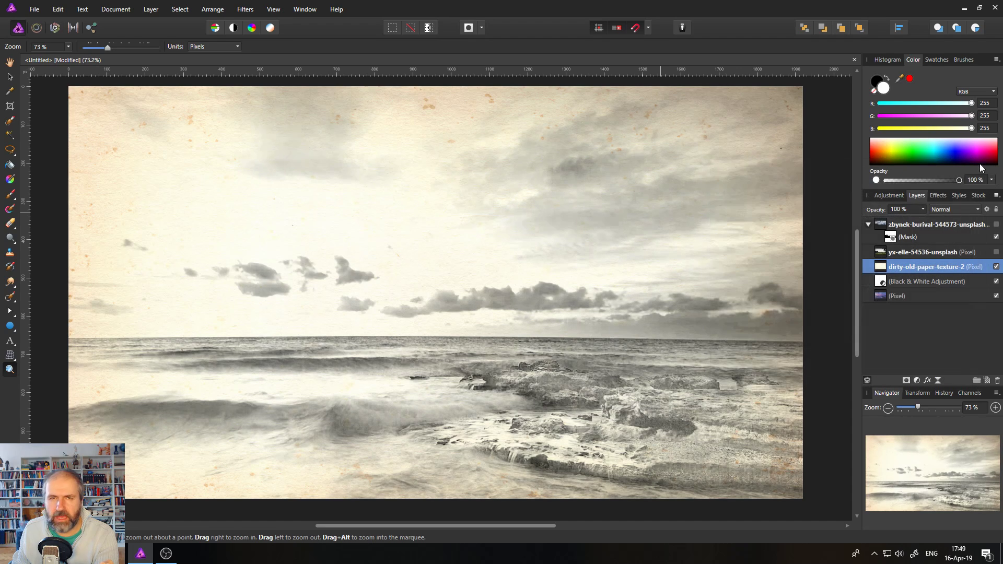
{"action": "left_click", "coordinate": [885, 285]}
{"action": "left_click", "coordinate": [987, 381]}
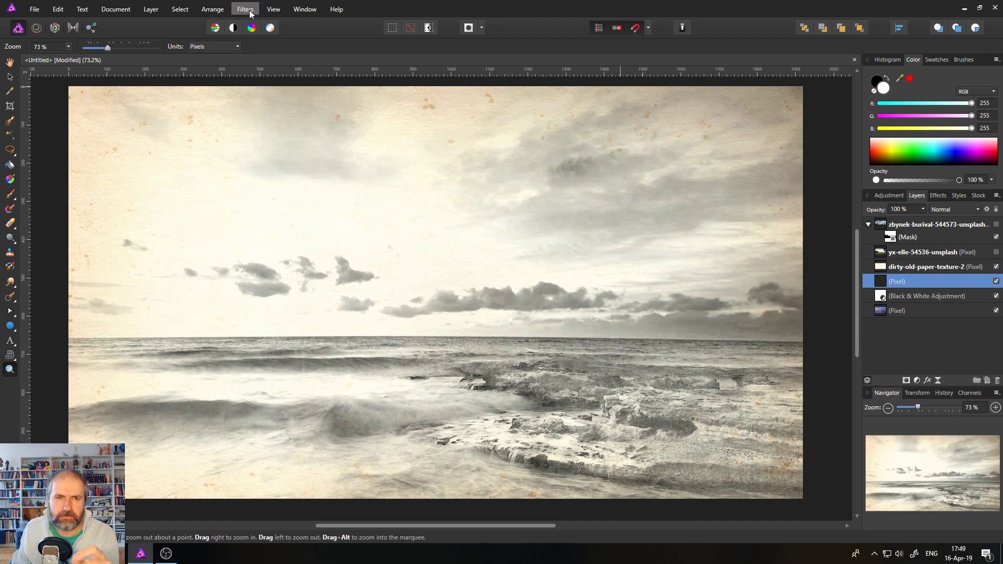
Hide the paper texture and fill the new layer with Perlin Noise (Octaves 16 px, Zoom 2.3 px).
{"action": "left_click", "coordinate": [996, 267]}
{"action": "left_click", "coordinate": [997, 237]}
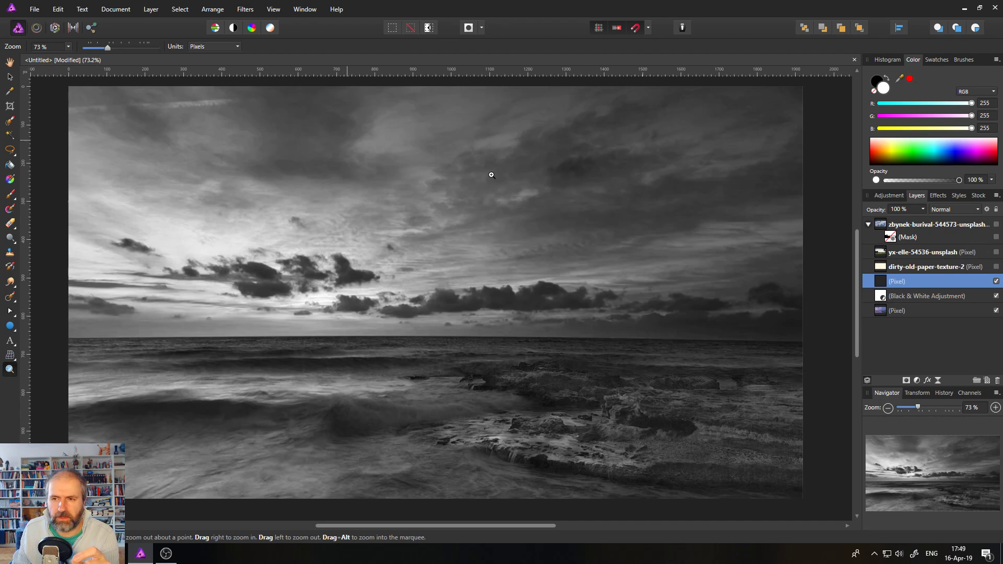
{"action": "left_click", "coordinate": [244, 10]}
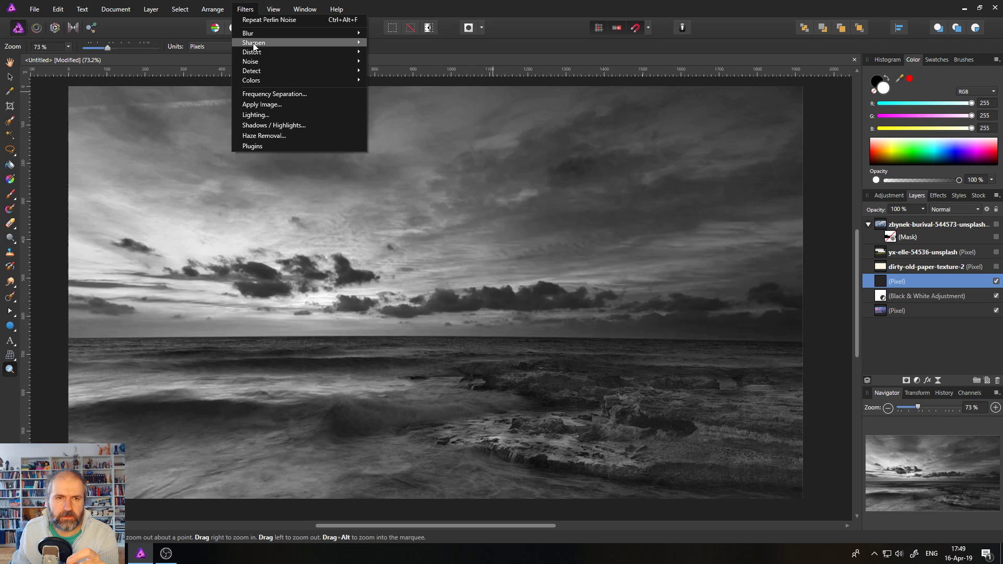
{"action": "mouse_move", "coordinate": [253, 61]}
{"action": "left_click", "coordinate": [398, 95]}
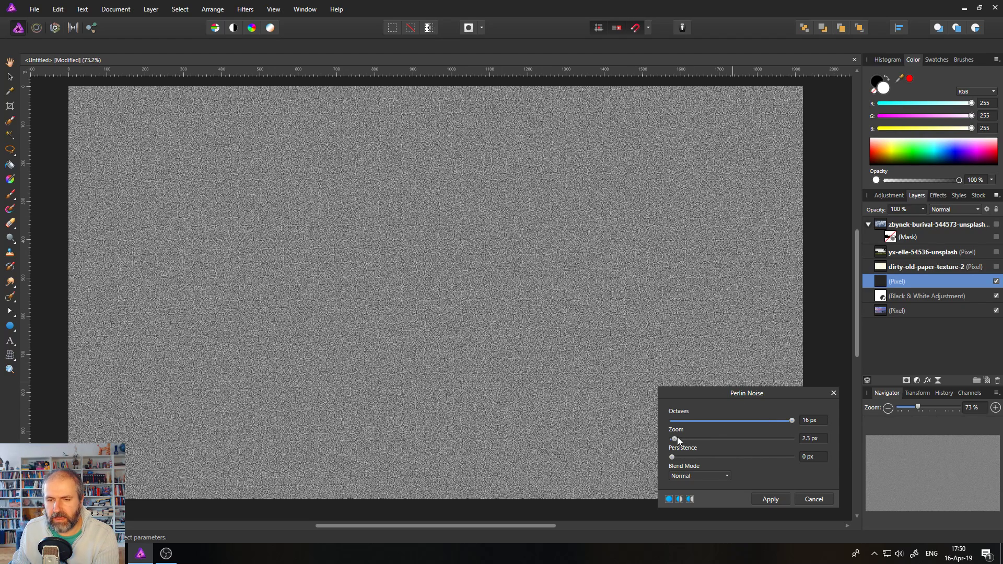
{"action": "mouse_move", "coordinate": [674, 439]}
{"action": "left_mouse_down"}
{"action": "mouse_move", "coordinate": [738, 439]}
{"action": "mouse_move", "coordinate": [676, 447]}
{"action": "left_mouse_up"}
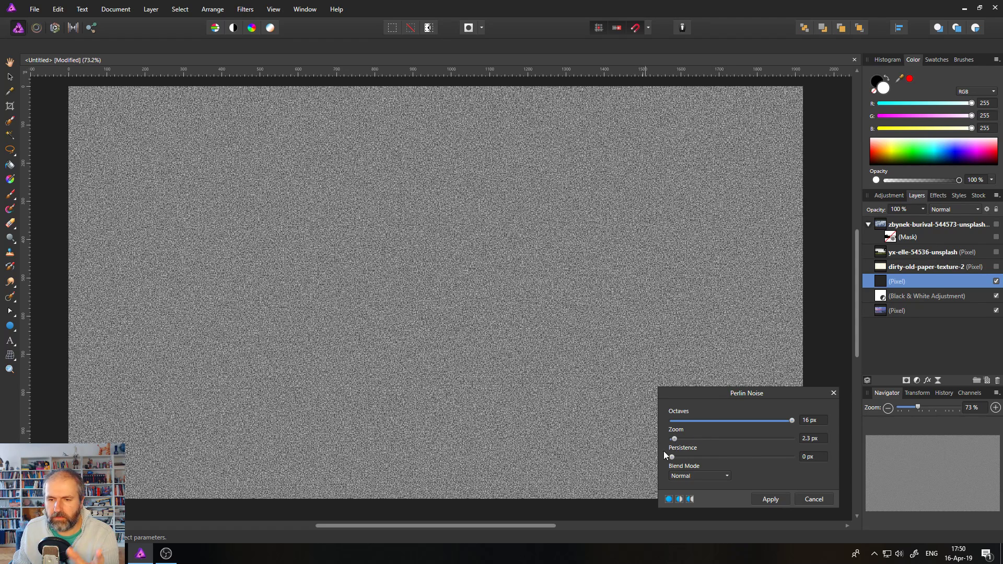
{"action": "left_click", "coordinate": [770, 500]}
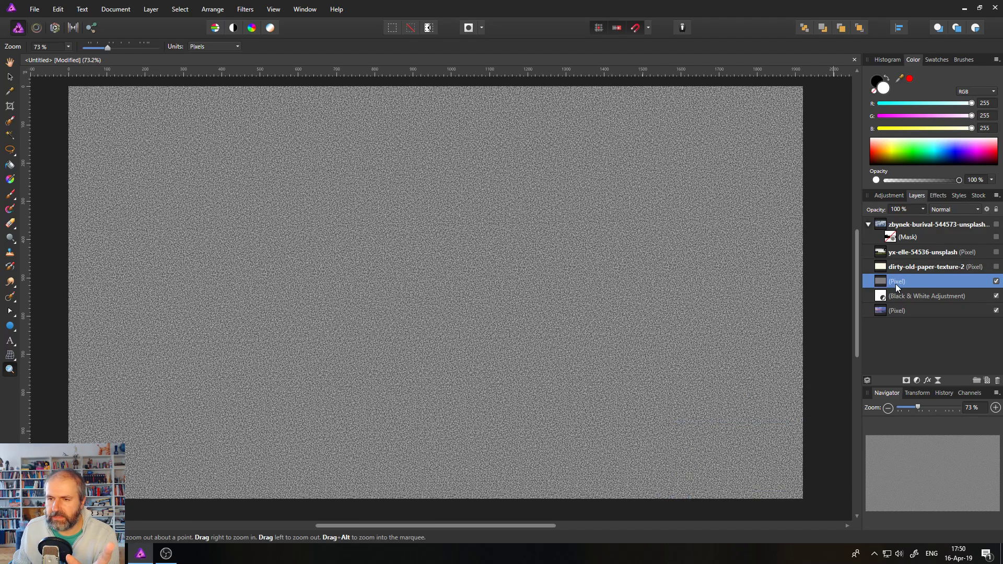
Set the noise layer's blend mode to Soft Light and show the paper texture again.
{"action": "left_click", "coordinate": [978, 209]}
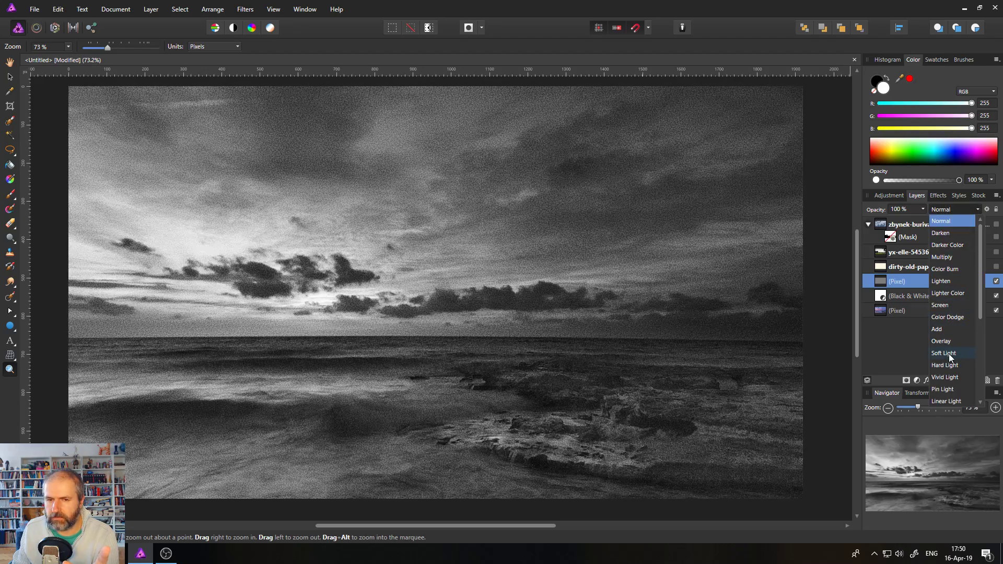
{"action": "left_click", "coordinate": [950, 354]}
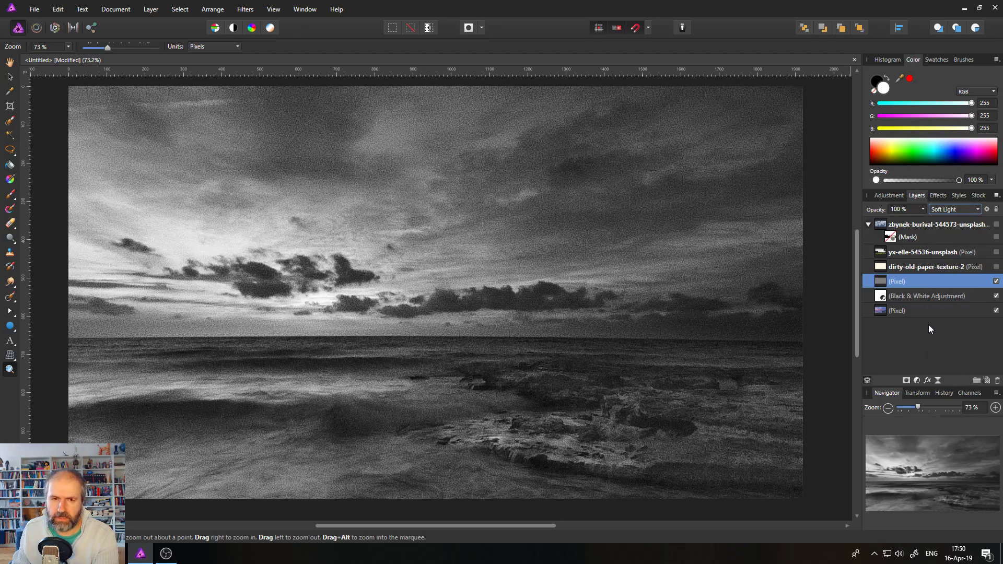
{"action": "left_click", "coordinate": [996, 268]}
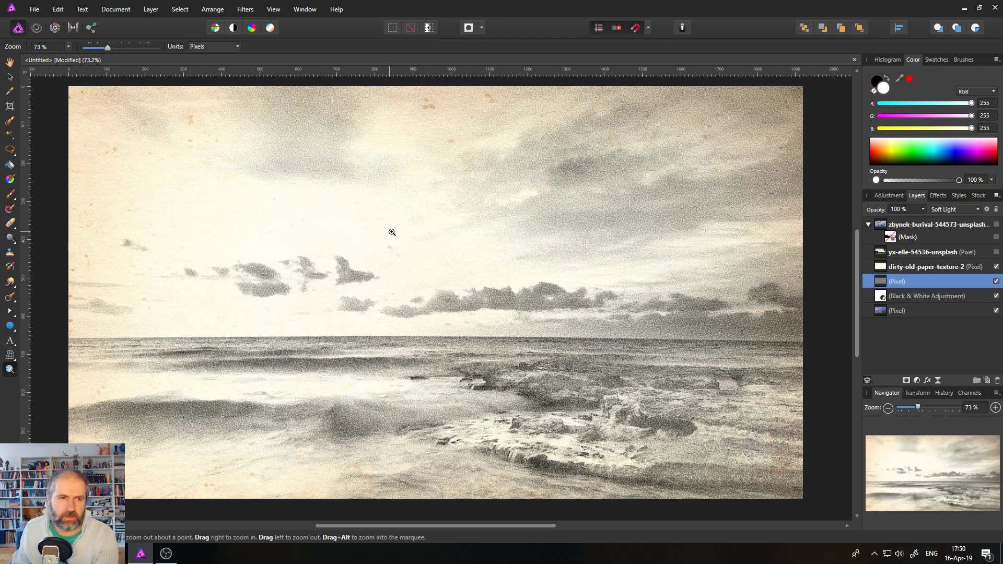
{"action": "left_click", "coordinate": [11, 330]}
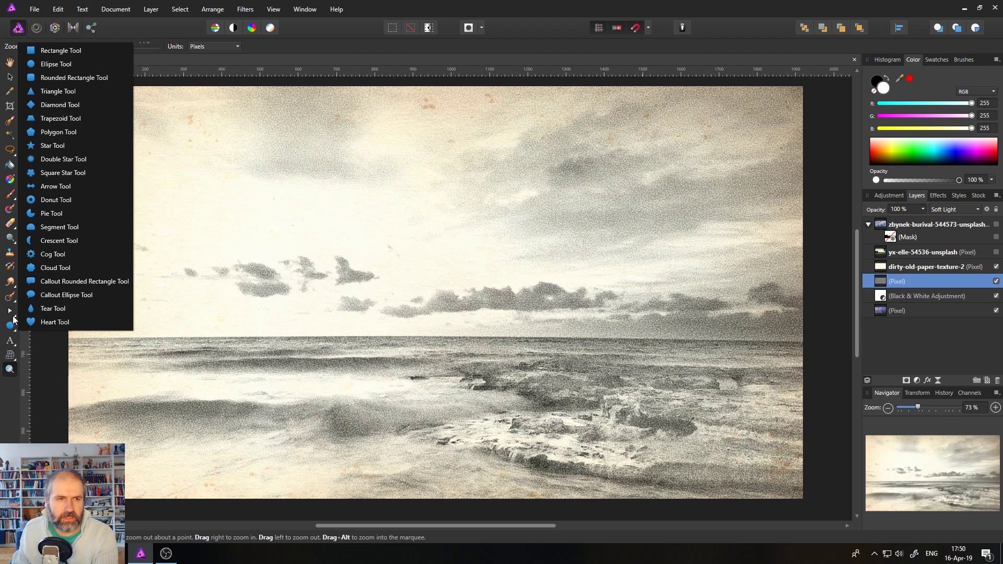
Draw a white rounded rectangle, about 1887 × 1021 px with 3% corners, just inside the canvas.
{"action": "left_click", "coordinate": [61, 78]}
{"action": "left_click_drag", "start_coordinate": [81, 98], "coordinate": [794, 491]}
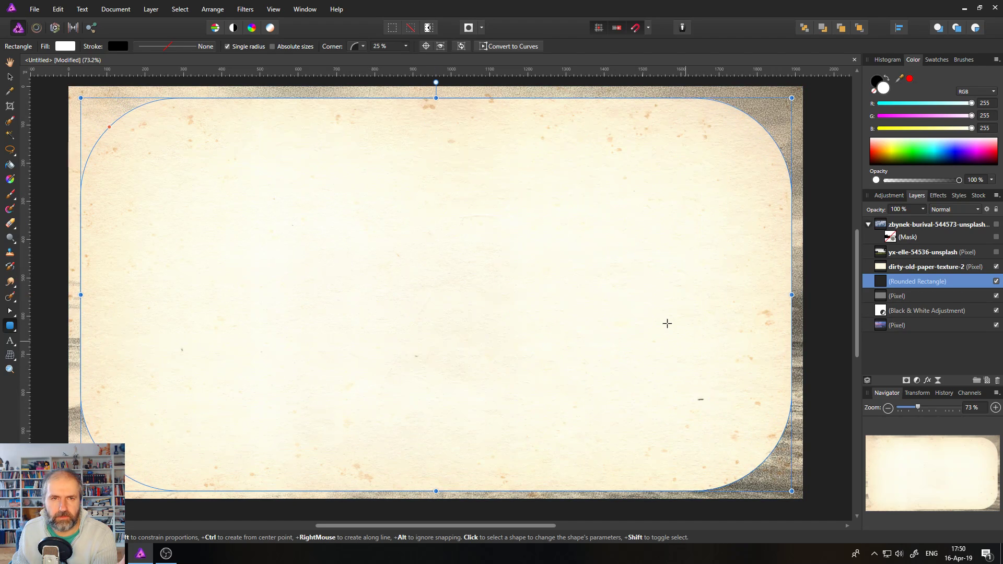
{"action": "left_click", "coordinate": [406, 46]}
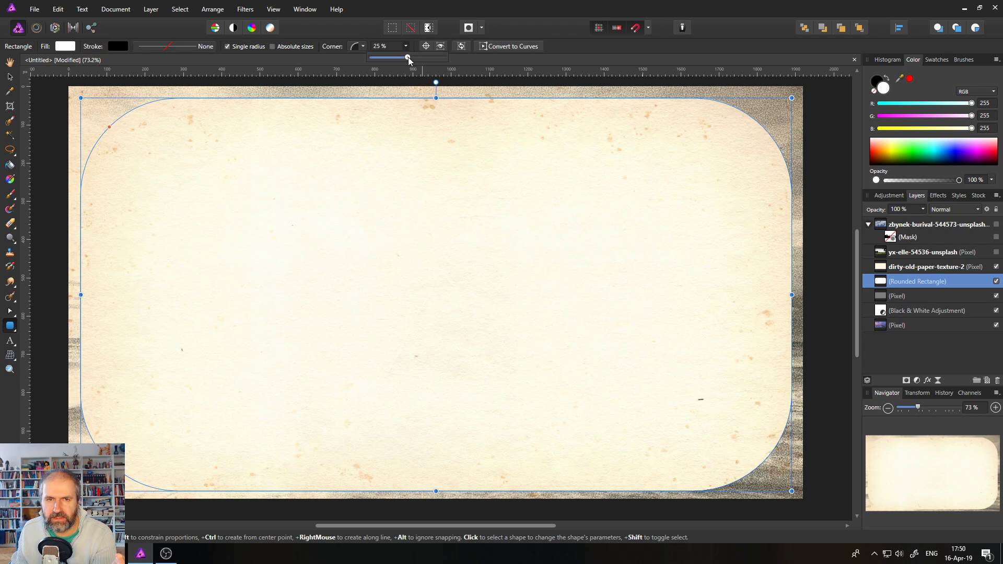
{"action": "left_click_drag", "start_coordinate": [408, 58], "coordinate": [377, 61]}
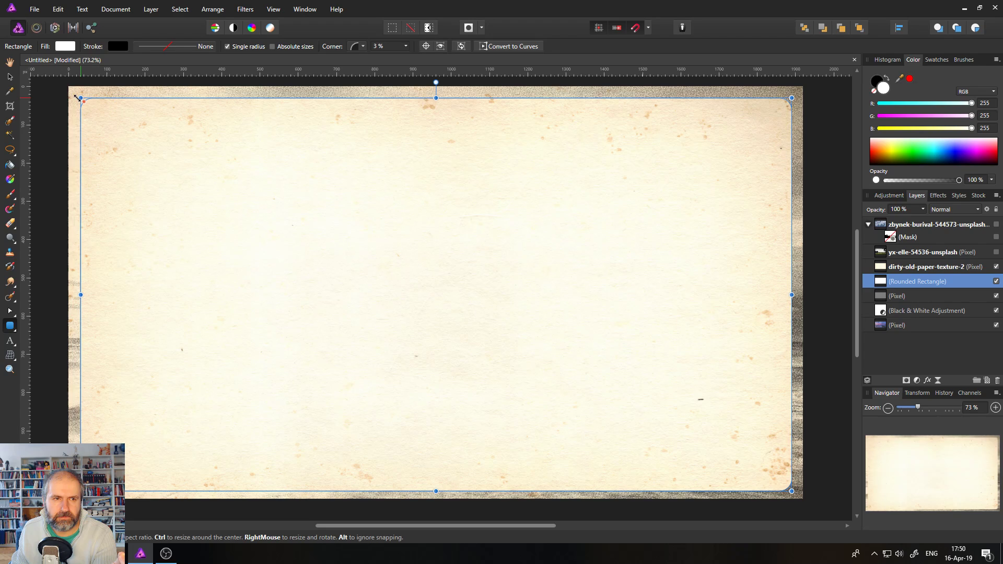
{"action": "left_click_drag", "start_coordinate": [77, 98], "coordinate": [76, 97]}
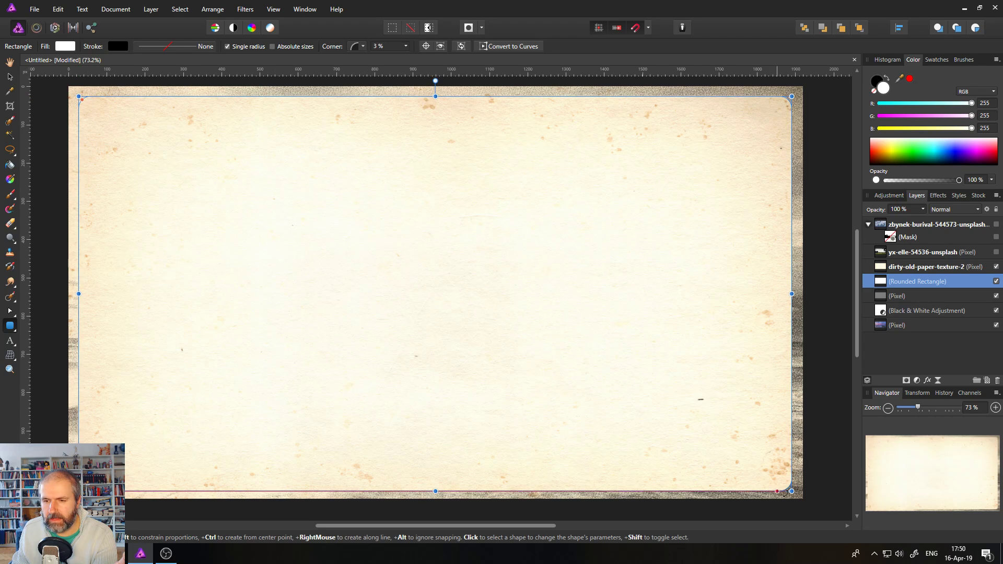
{"action": "left_click_drag", "start_coordinate": [791, 491], "coordinate": [792, 486]}
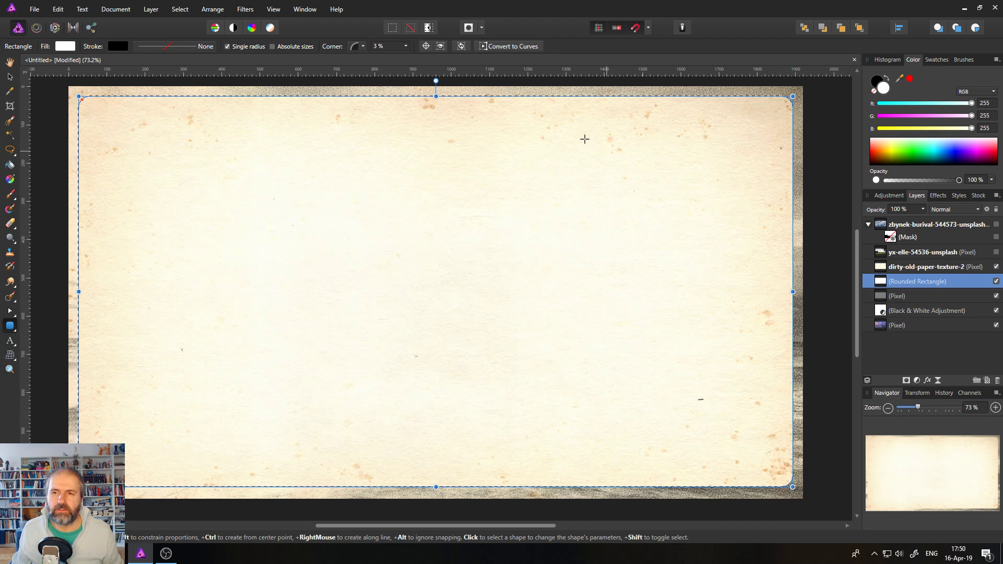
Turn the rounded rectangle into a standalone mask and delete the rectangle layer itself.
{"action": "left_click", "coordinate": [907, 381]}
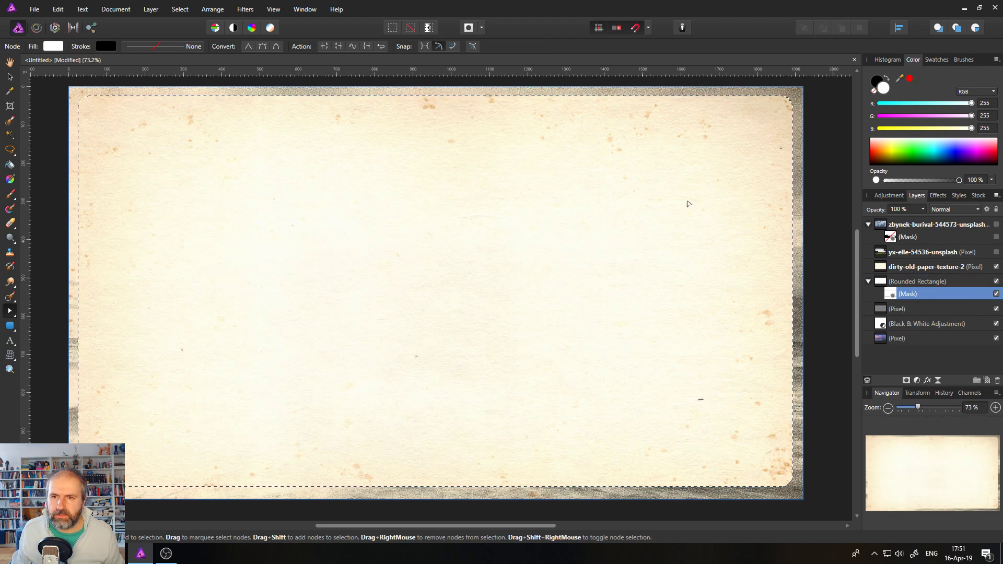
{"action": "left_click_drag", "start_coordinate": [891, 299], "coordinate": [882, 282]}
{"action": "left_click", "coordinate": [882, 283]}
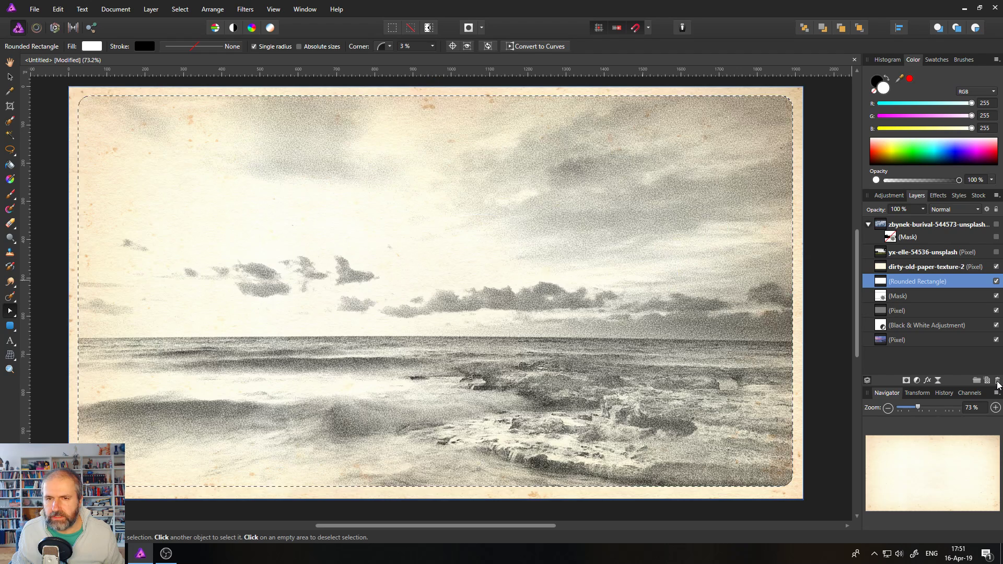
{"action": "left_click", "coordinate": [997, 382]}
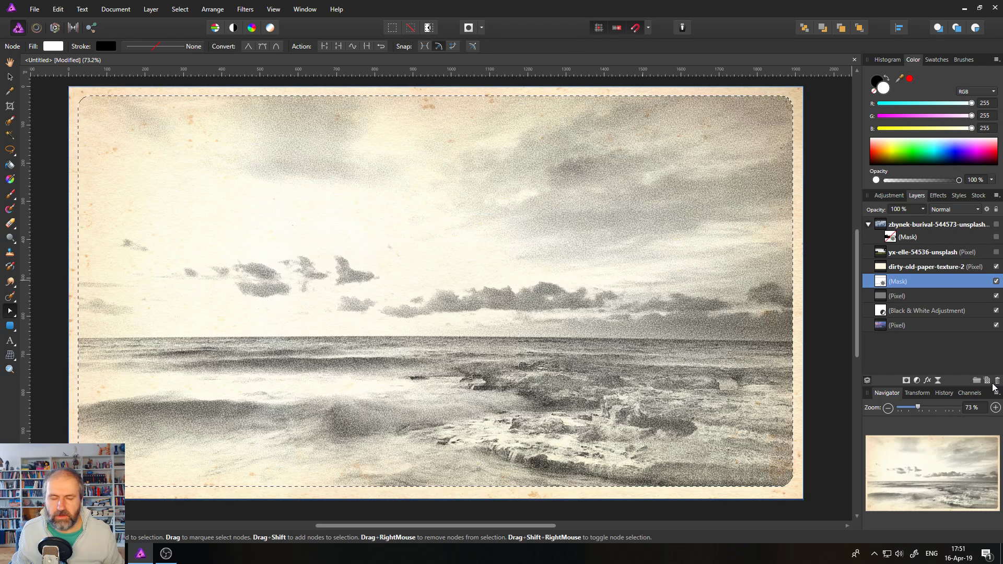